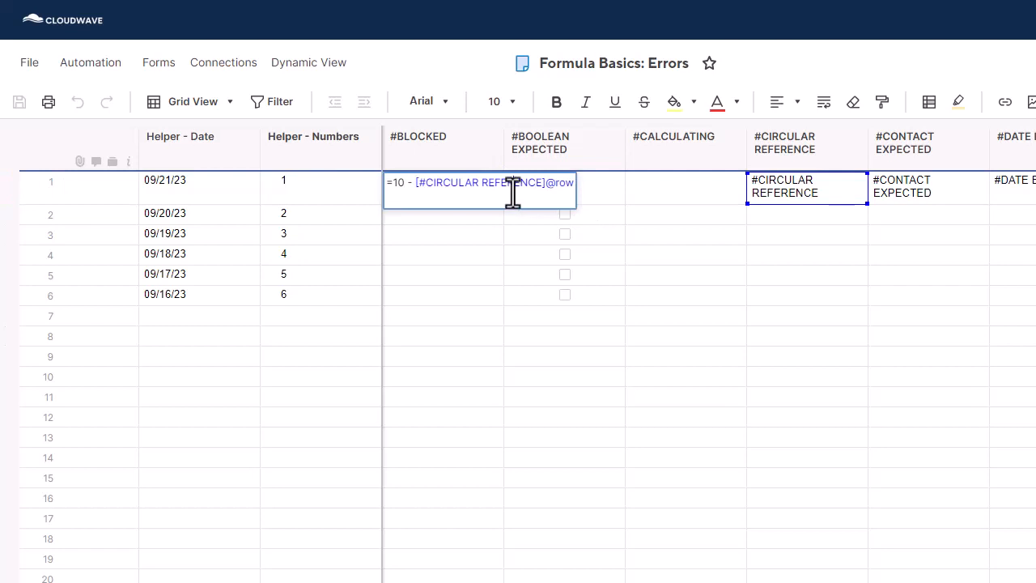
key("ctrl+a")
double_click(513, 194)
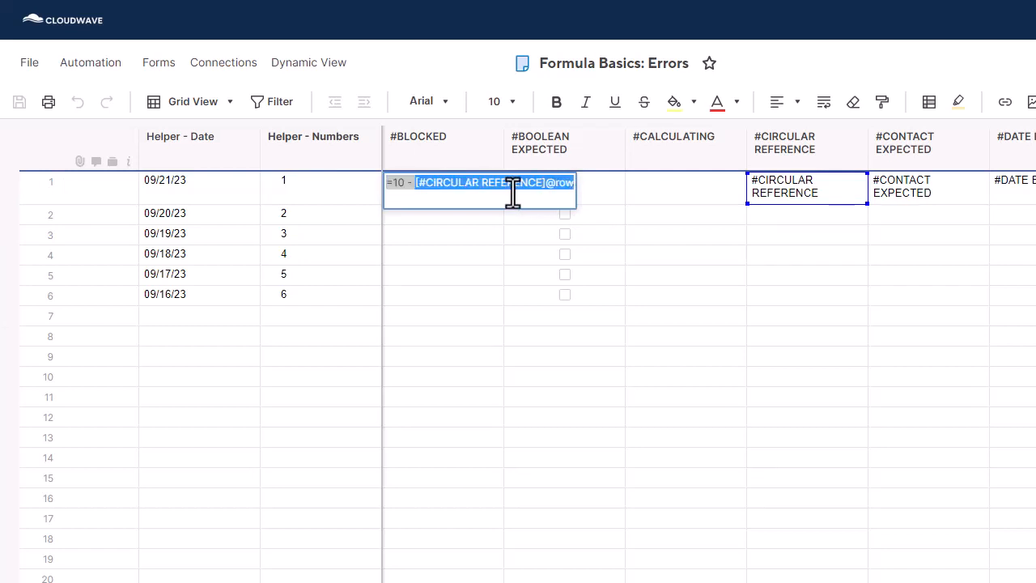
left_click(513, 195)
left_click(513, 194)
double_click(514, 194)
left_click(513, 195)
key("ctrl+c")
left_click(459, 277)
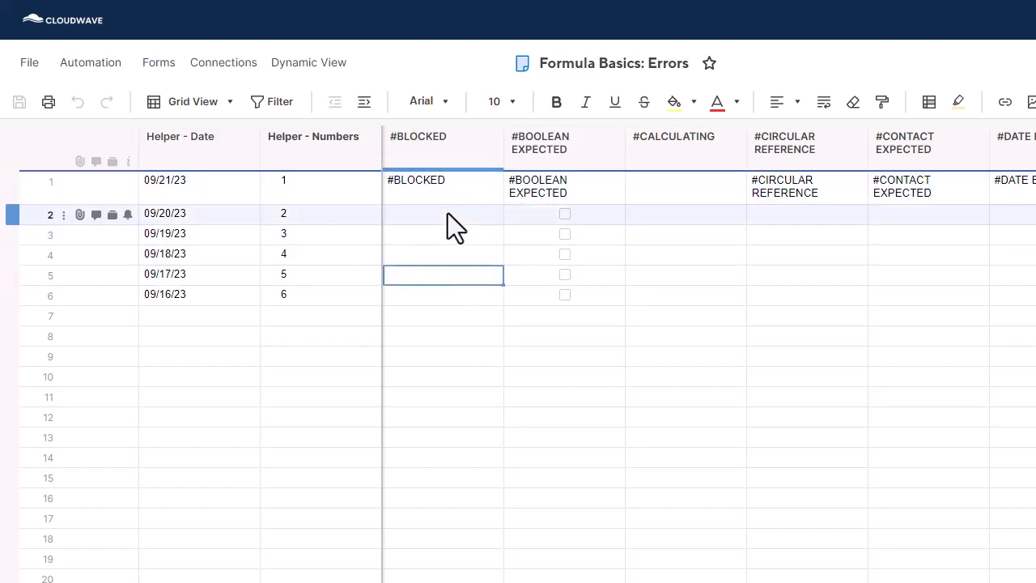
left_click(448, 213)
key("ctrl+v")
double_click(450, 218)
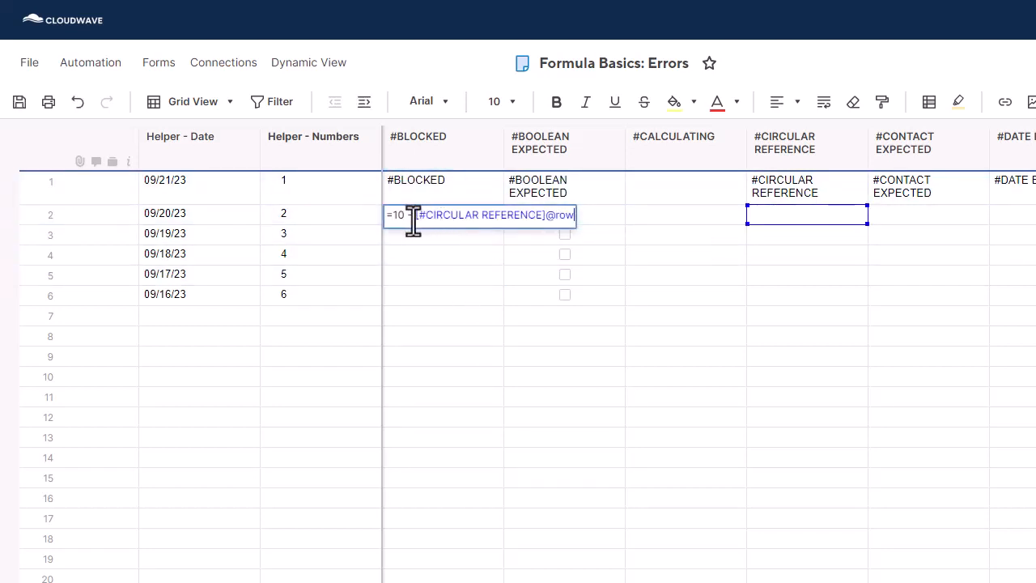
left_click(737, 314)
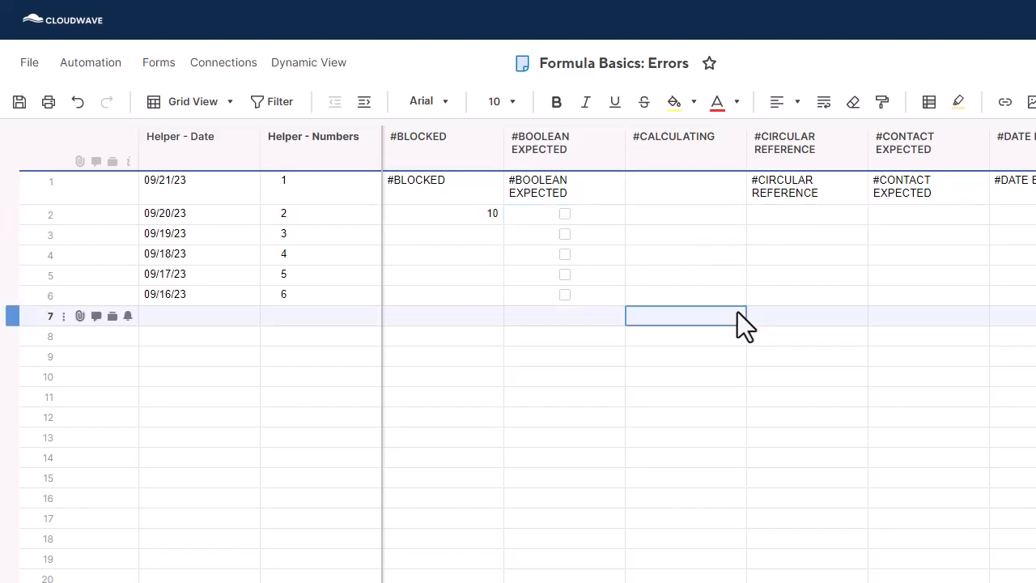
- Enter 1 in row 2 of the #CIRCULAR REFERENCE column
left_click(766, 220)
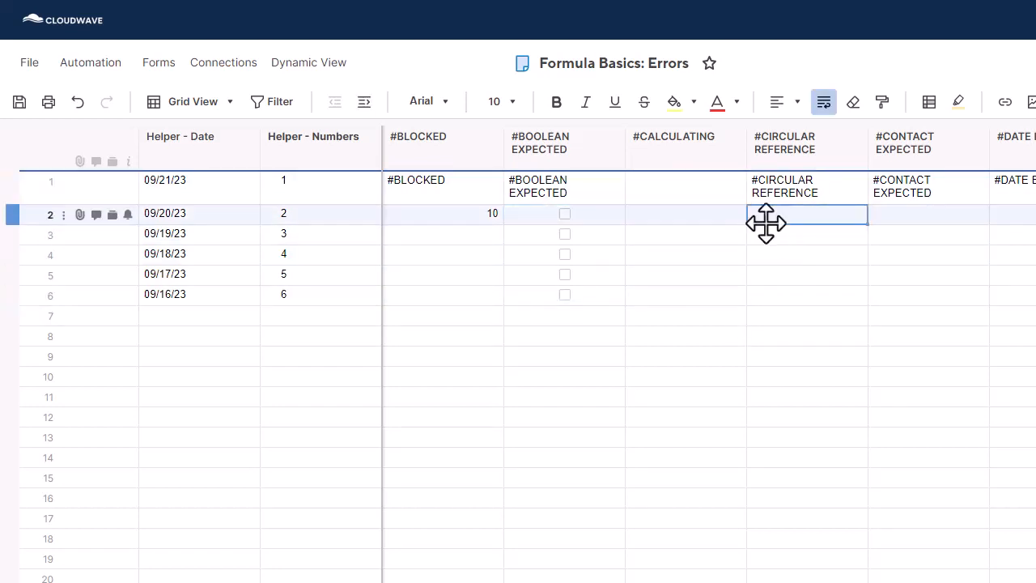
type("1")
key("Return")
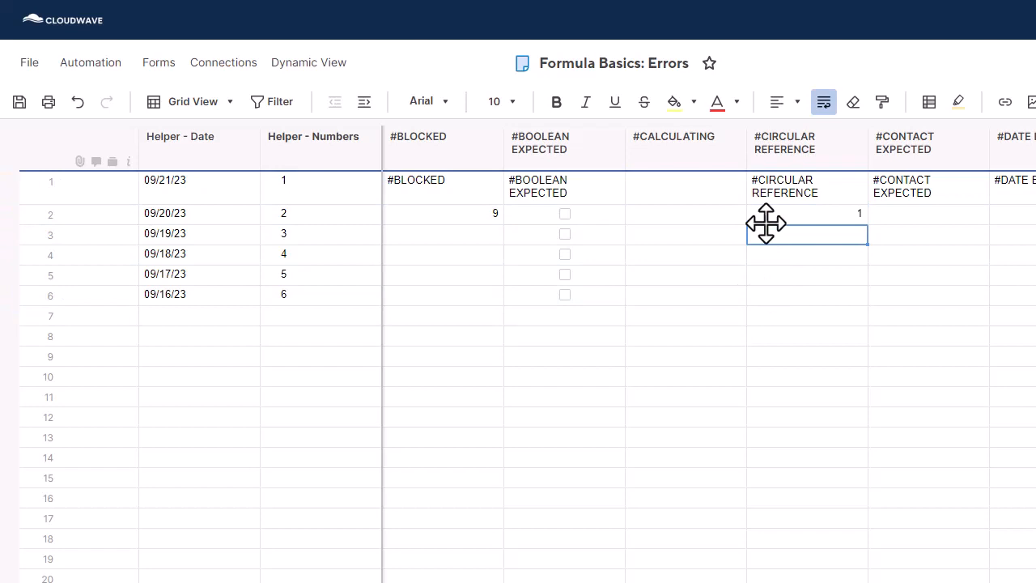
- Change the row 2 value in the #CIRCULAR REFERENCE column to 0
left_click(766, 220)
type("0")
key("Return")
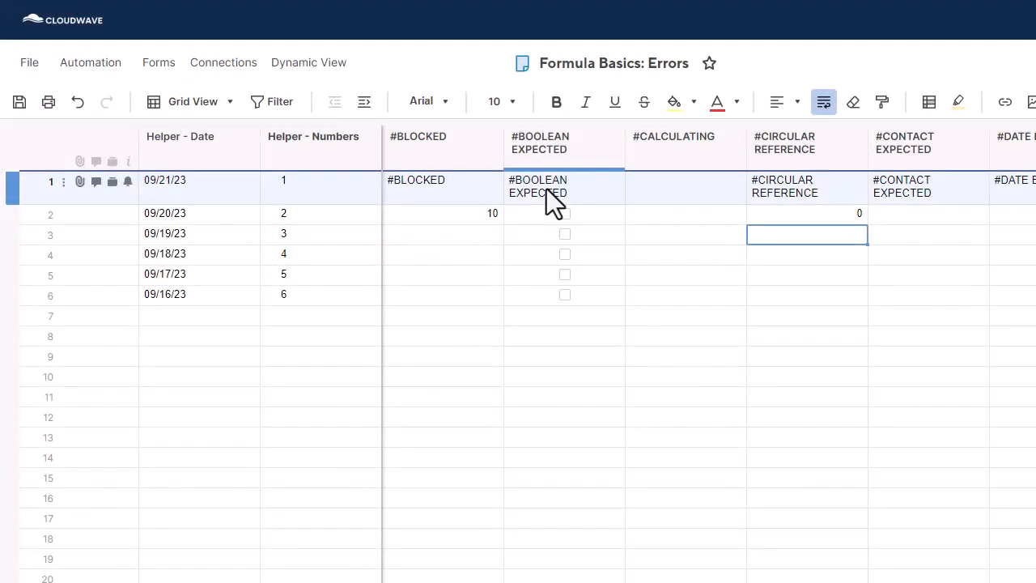
- Edit the row 1 #BOOLEAN EXPECTED IF formula so it returns 1 when true and 0 when false
left_click(547, 189)
left_click(546, 189)
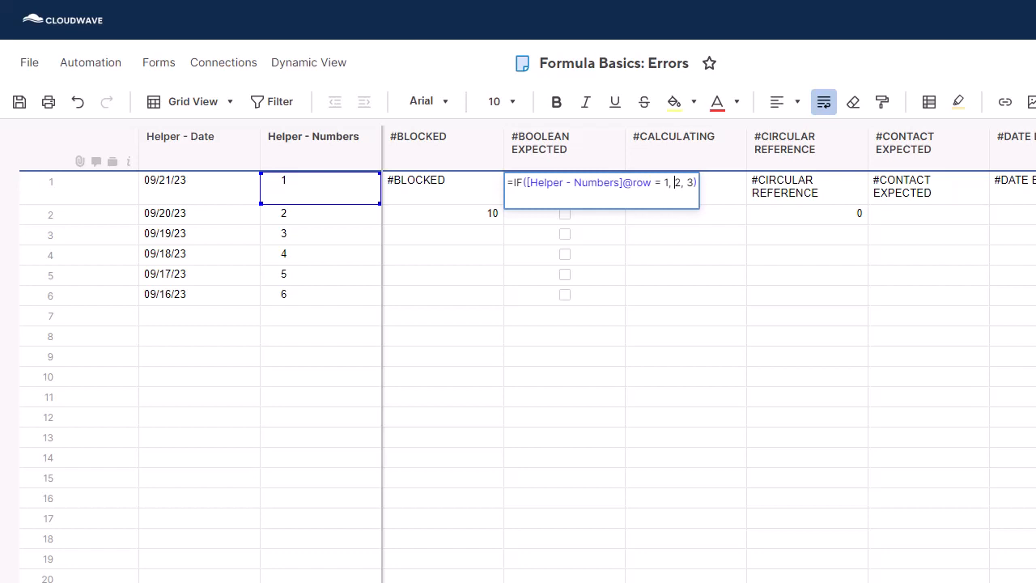
key("shift+Right")
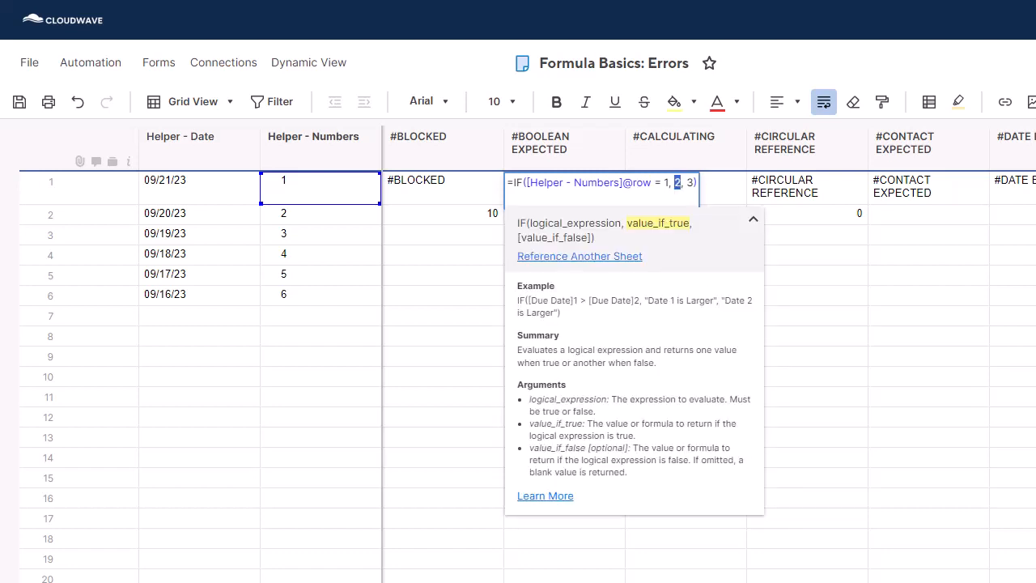
type("1")
key("shift+Right")
type("0")
key("Return")
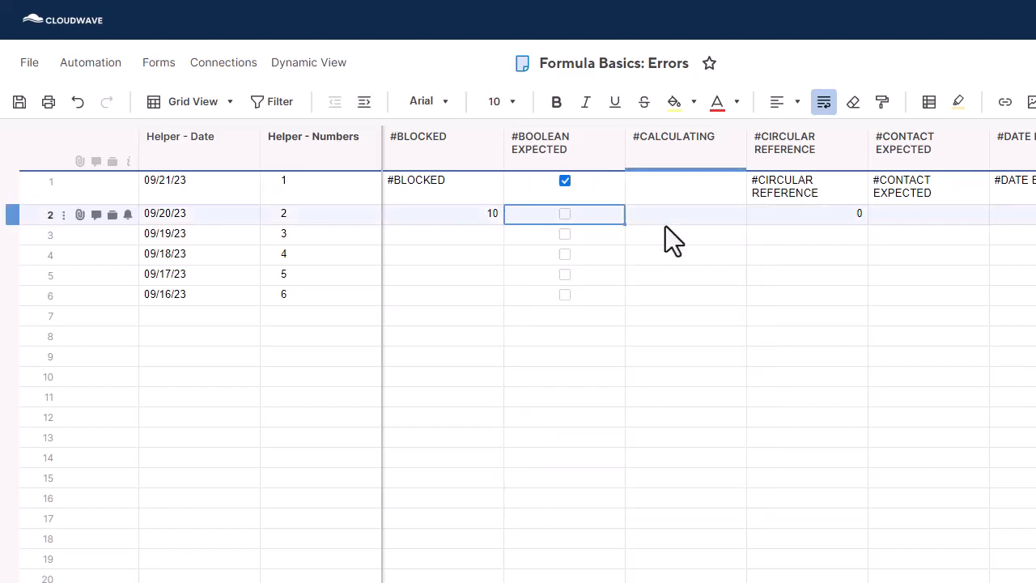
- Swap the results in the row 1 #BOOLEAN EXPECTED IF formula to 0 when true and 1 when false
double_click(596, 187)
left_click(676, 183)
key("shift+Right")
type("0")
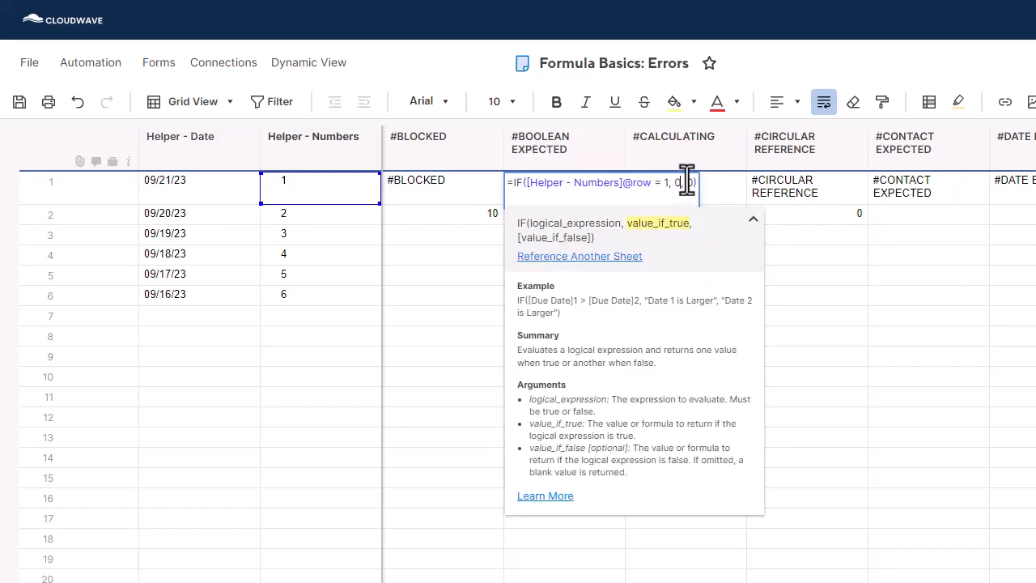
left_click(687, 183)
key("shift+Right")
type("1")
key("Return")
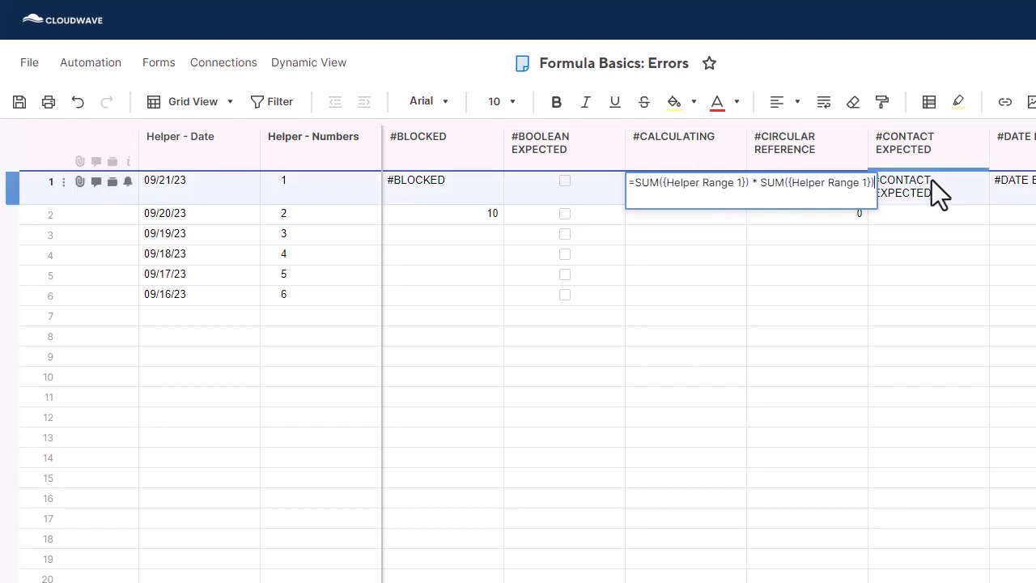
- Point the second SUM in the row 1 #CALCULATING formula to {Helper Range 2} and dismiss the connection alert
left_click(863, 184)
key("Return")
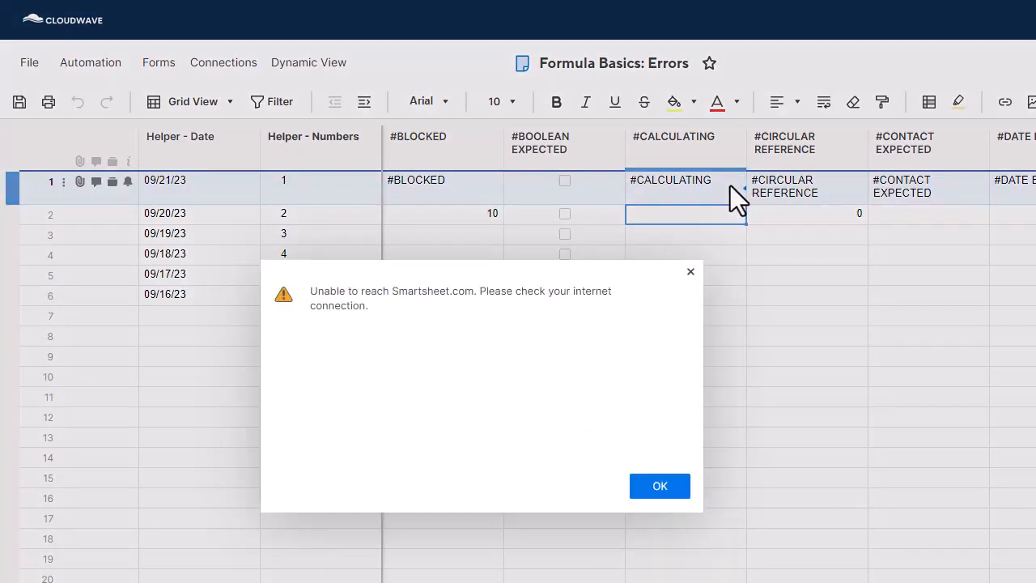
left_click(644, 486)
left_click(717, 196)
left_click(717, 197)
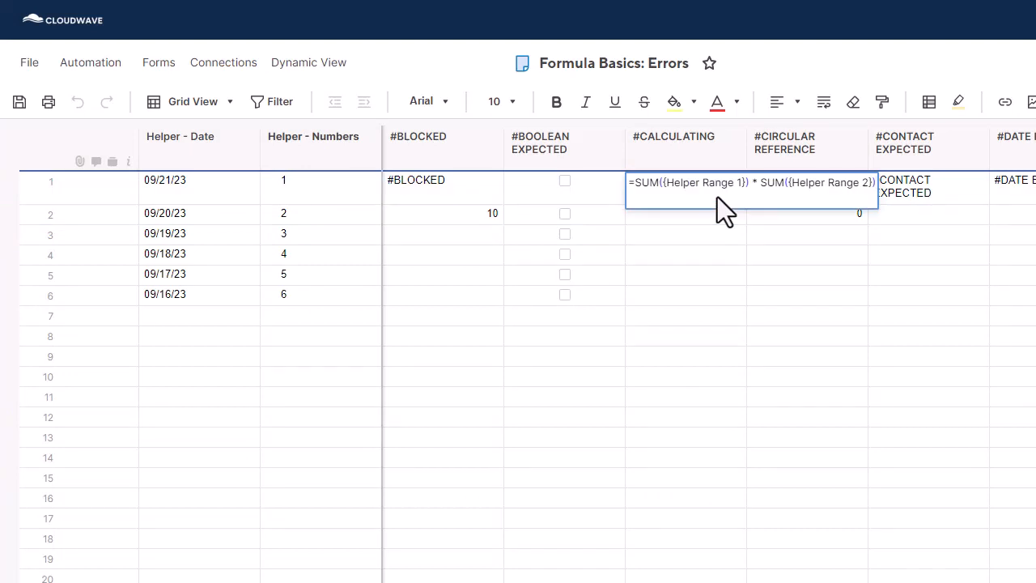
key("Return")
- Replace the second SUM in the row 1 #CALCULATING formula with 1, giving =SUM({Helper Range 1}) * 1
double_click(717, 197)
mouse_move(874, 185)
left_mouse_down()
mouse_move(802, 187)
mouse_move(860, 184)
left_mouse_up()
key("BackSpace")
key("BackSpace")
key("BackSpace")
key("BackSpace")
key("BackSpace")
key("BackSpace")
key("BackSpace")
key("BackSpace")
key("BackSpace")
key("BackSpace")
key("BackSpace")
key("BackSpace")
key("BackSpace")
key("BackSpace")
key("BackSpace")
key("BackSpace")
key("BackSpace")
key("BackSpace")
key("BackSpace")
type("1")
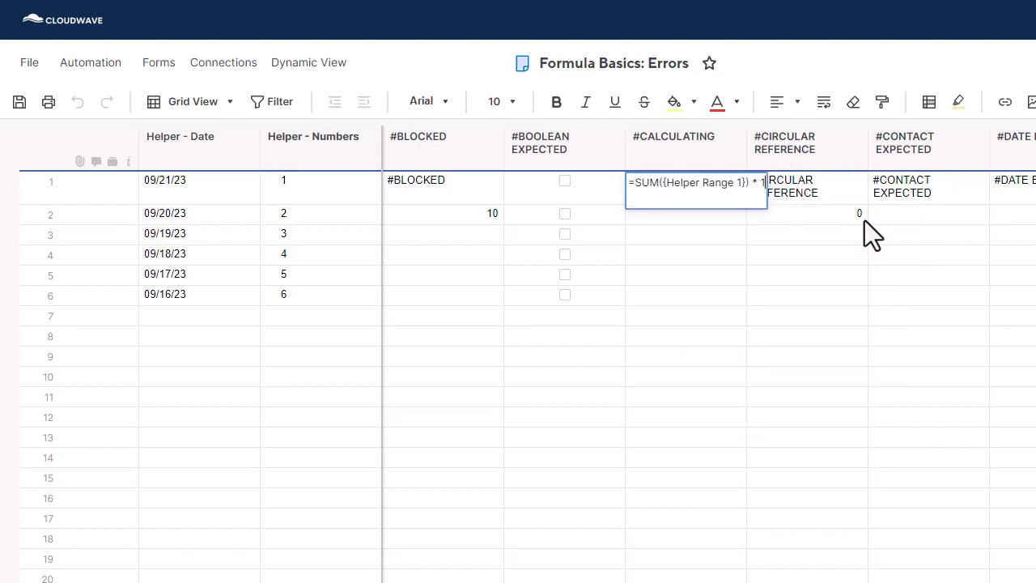
key("Return")
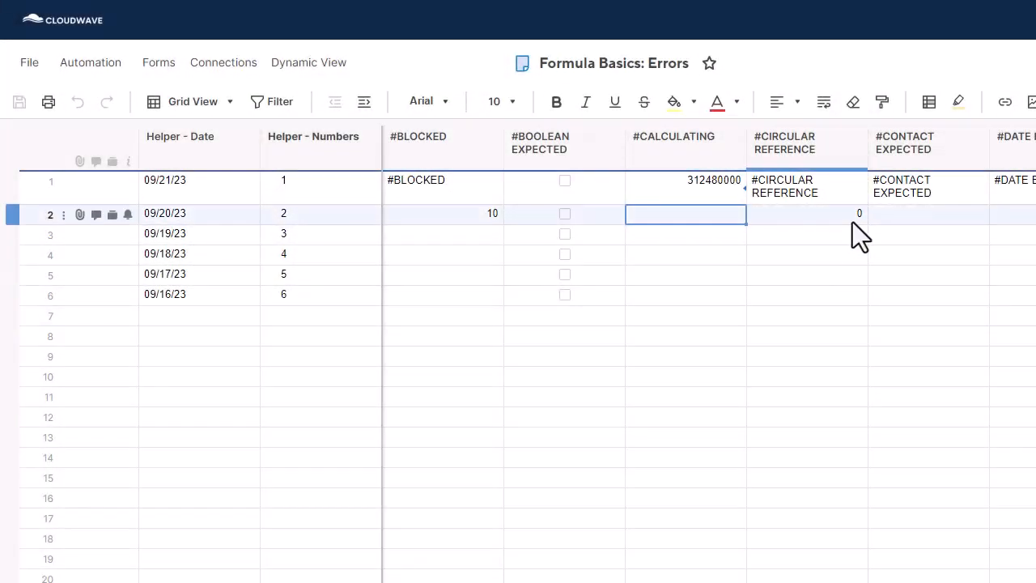
- Make the row 1 #CIRCULAR REFERENCE formula count [Helper - Numbers]1:[Helper - Numbers]6, and check the row 1 #BLOCKED formula
double_click(828, 193)
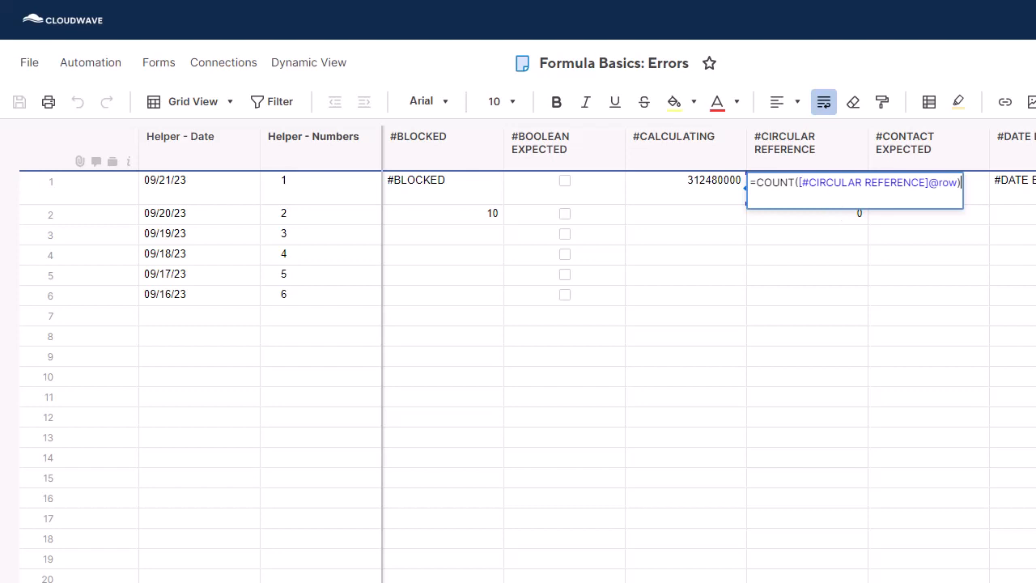
left_click_drag(796, 182, 801, 182)
left_click(798, 182)
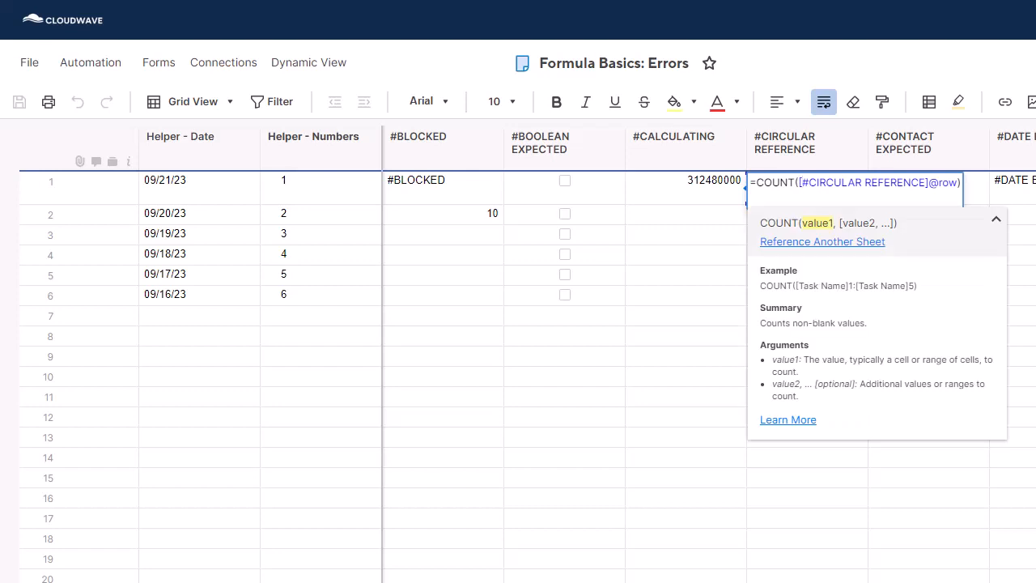
left_click_drag(800, 182, 957, 183)
key("BackSpace")
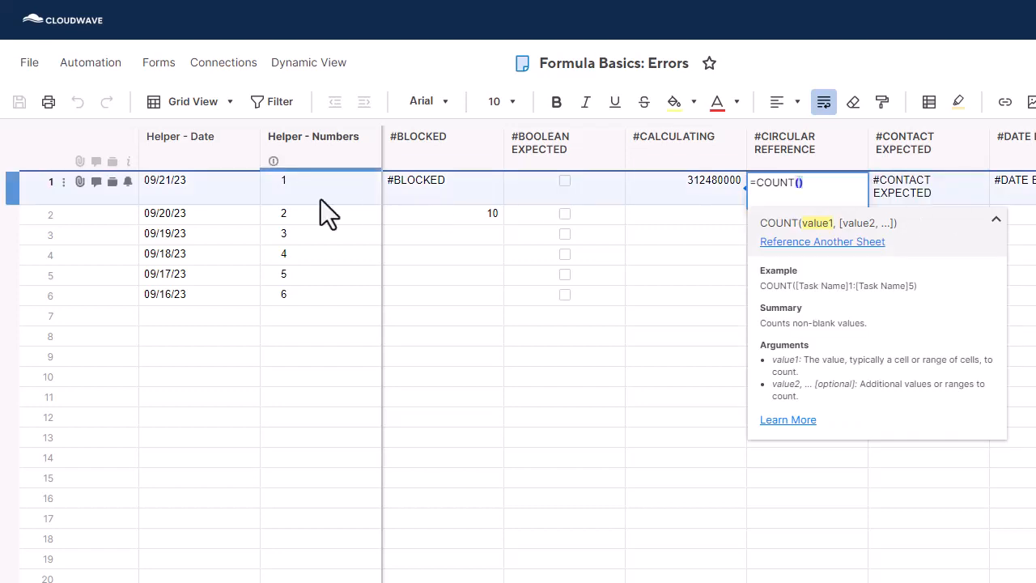
left_click_drag(269, 188, 298, 299)
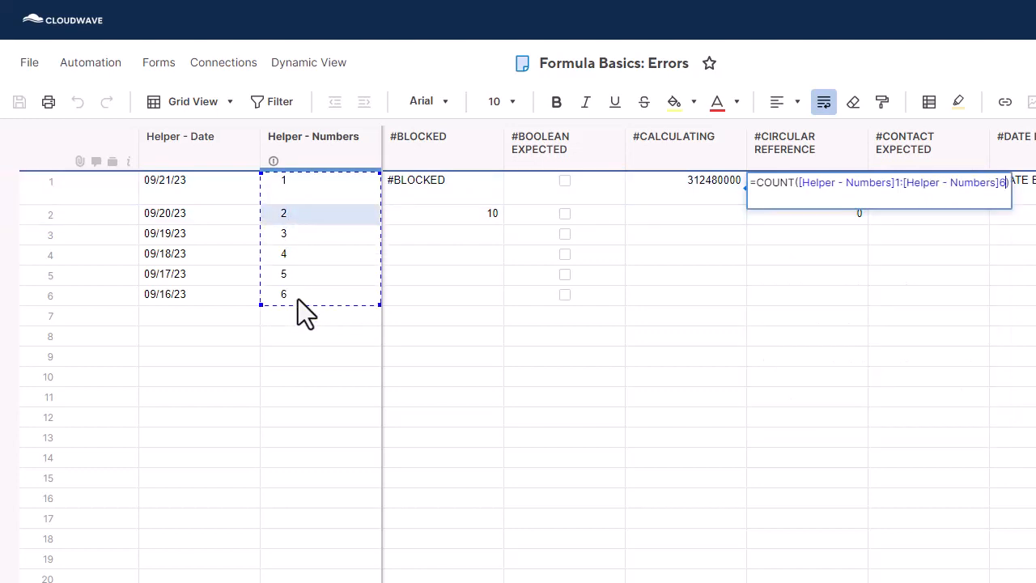
key("Return")
left_click(471, 187)
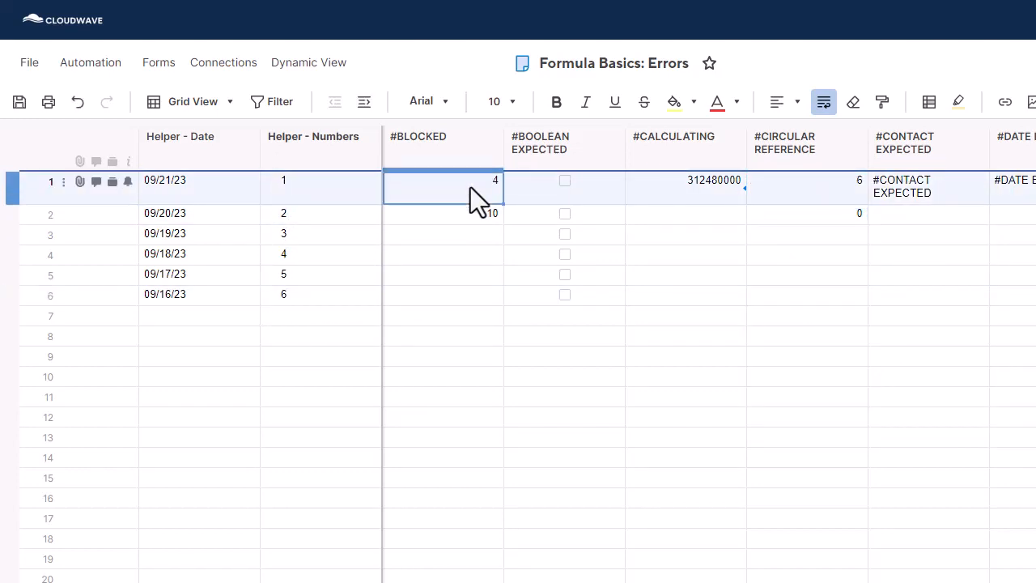
double_click(470, 186)
left_click(924, 417)
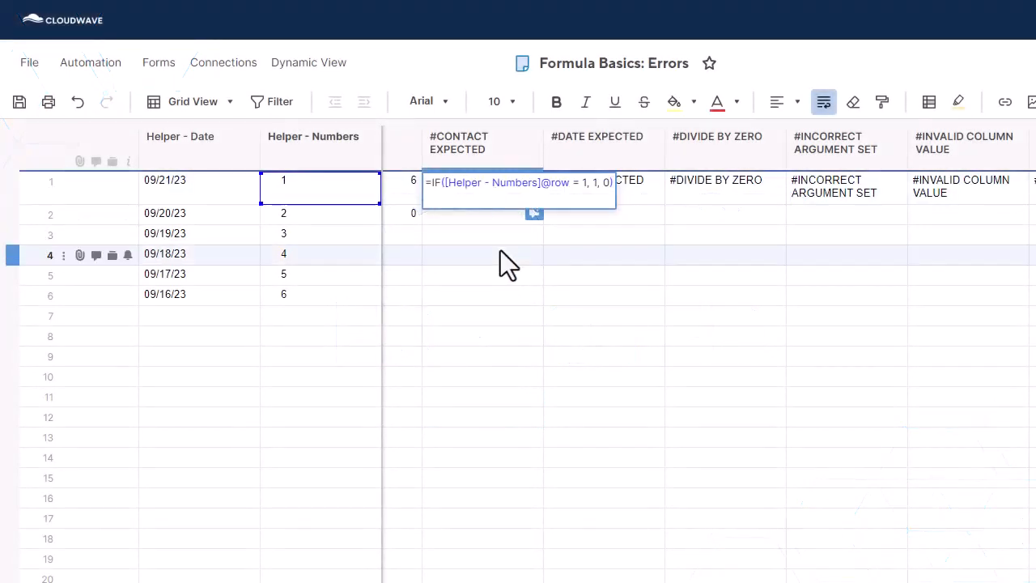
- Check the #CONTACT EXPECTED column's type and change its row 1 IF formula to return "Test" when true and "Not Test" when false
left_click(500, 250)
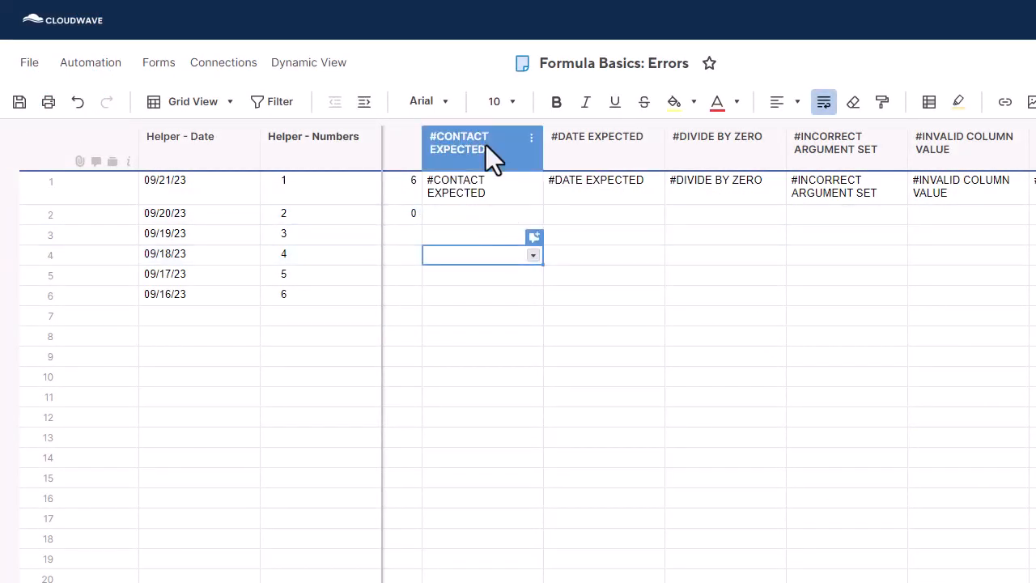
right_click(485, 144)
left_click(547, 251)
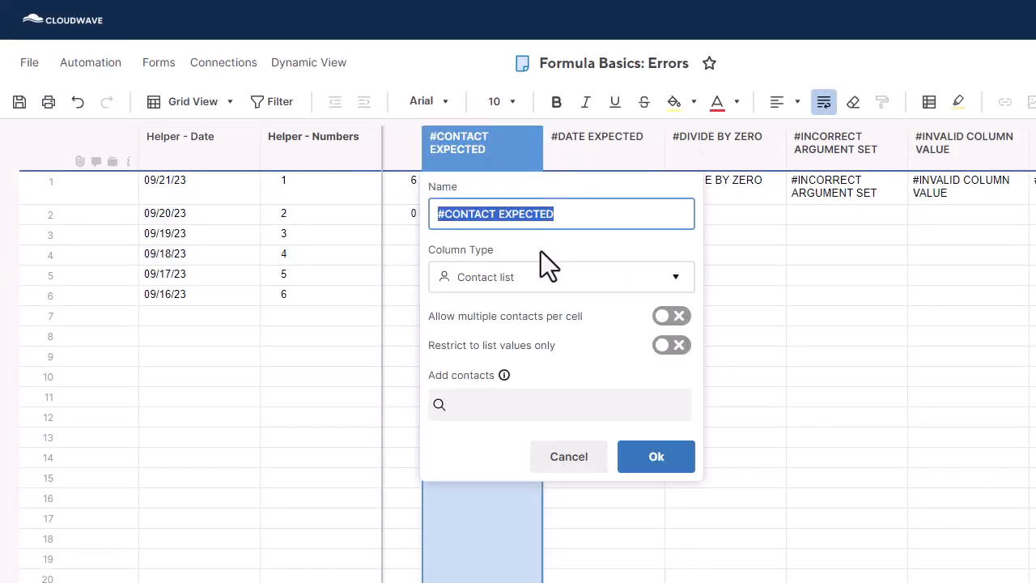
key("Escape")
double_click(504, 198)
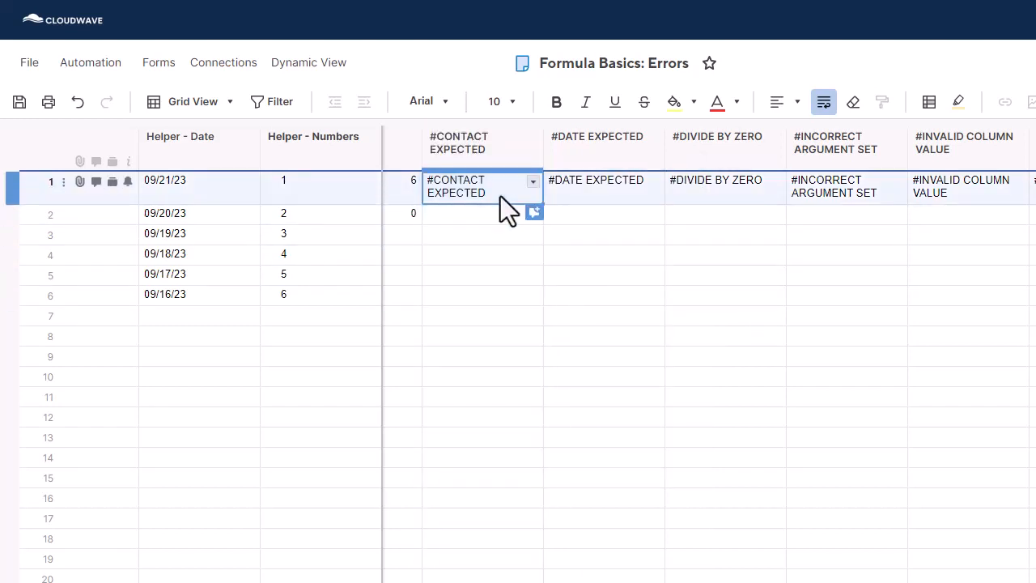
left_click(594, 182)
double_click(593, 182)
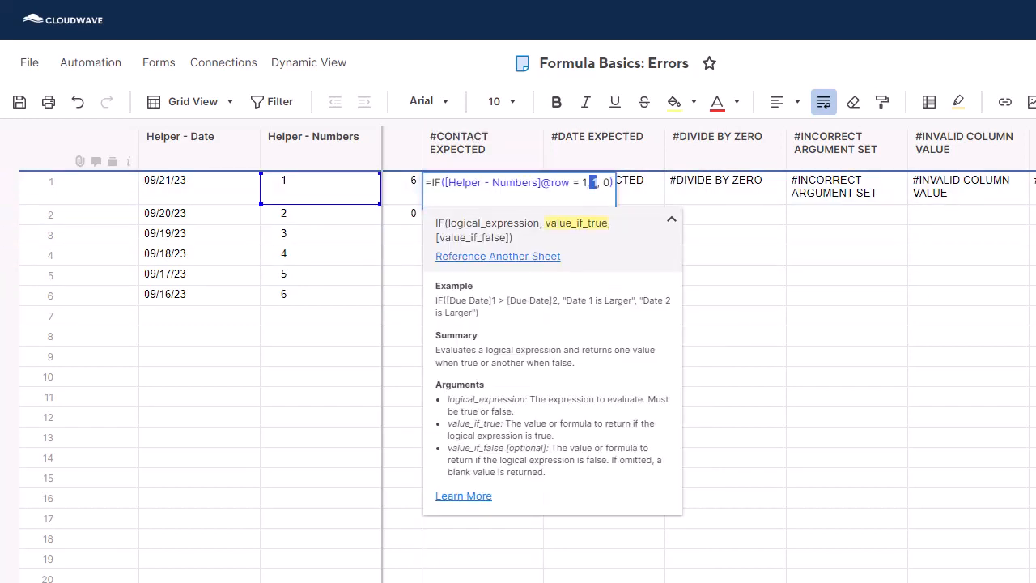
key("BackSpace")
type("\"Test\"")
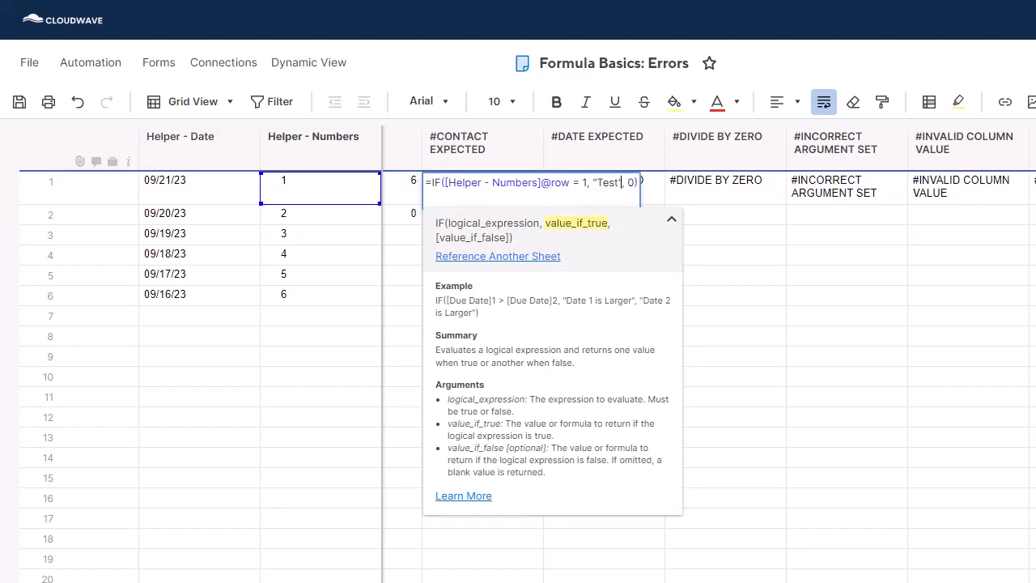
double_click(632, 182)
type("\"")
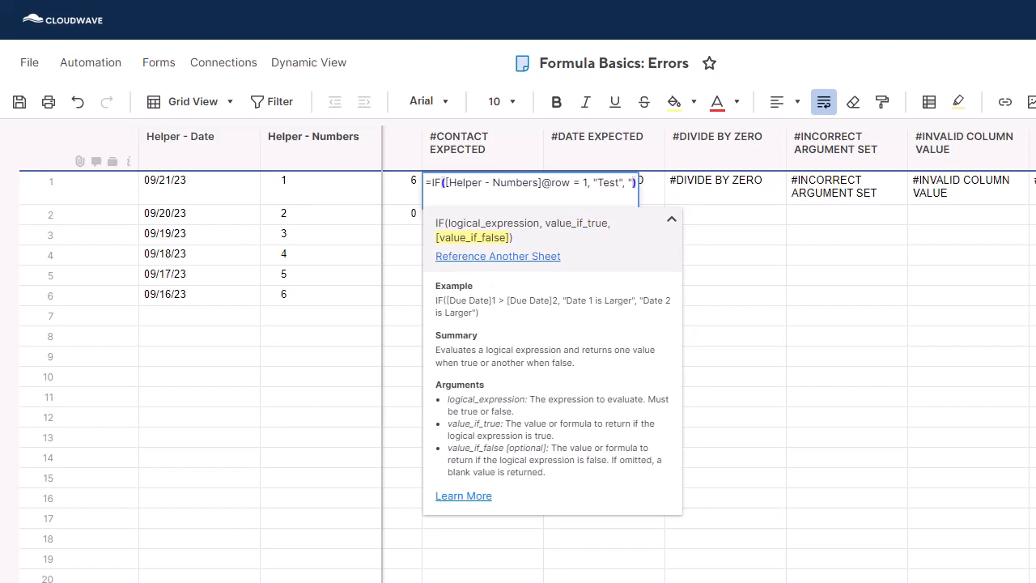
type("Not Test\"")
key("Return")
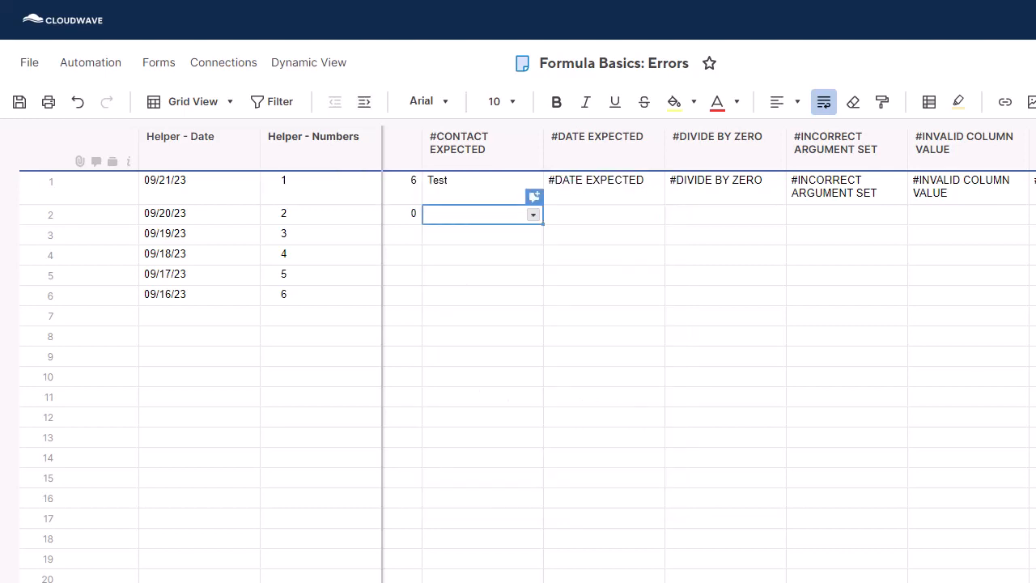
left_click(608, 299)
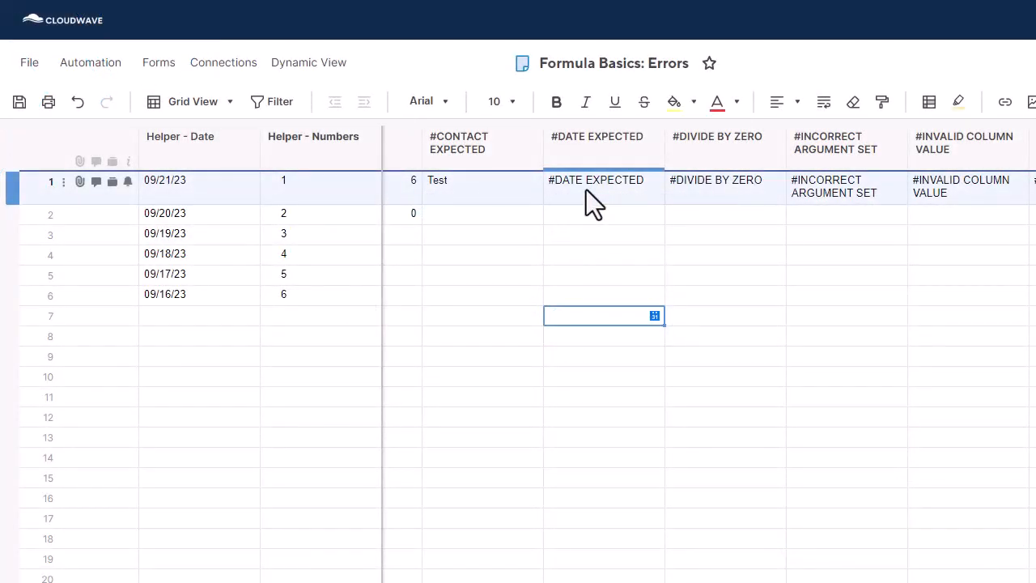
- Replace the row 1 formula in the #DATE EXPECTED column with =today()
left_click(586, 189)
left_click(586, 189)
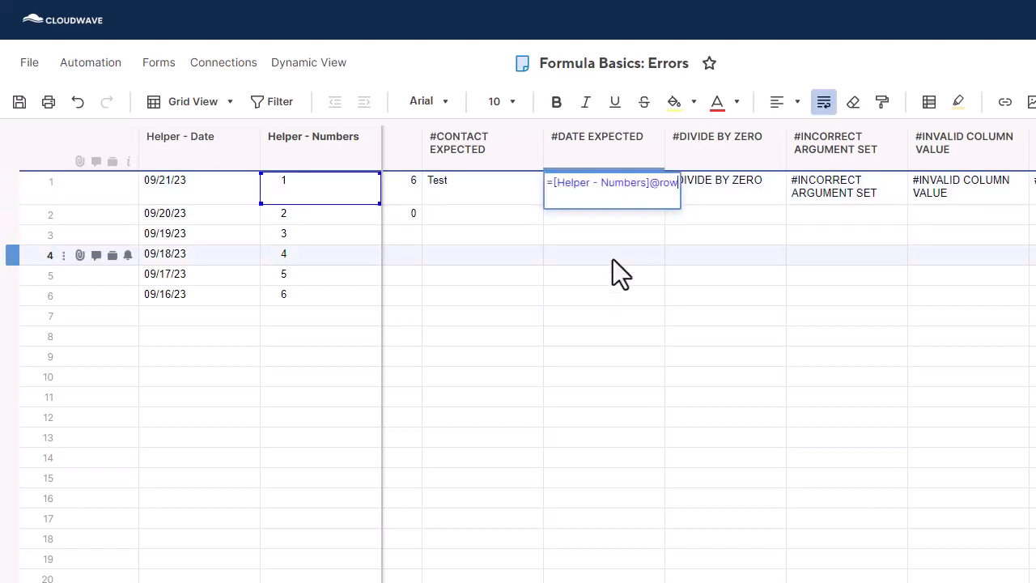
left_click(613, 259)
double_click(611, 192)
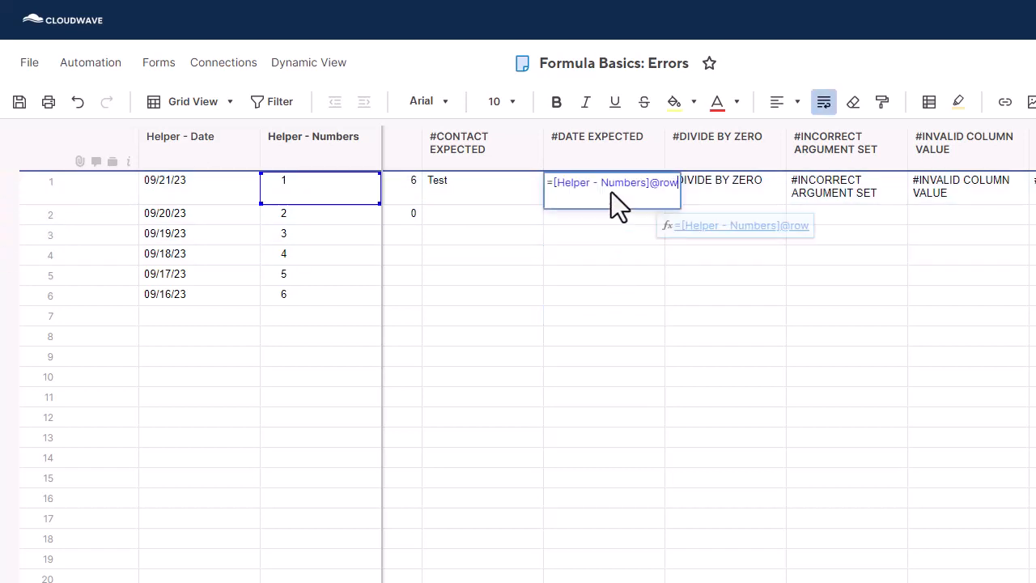
triple_click(611, 192)
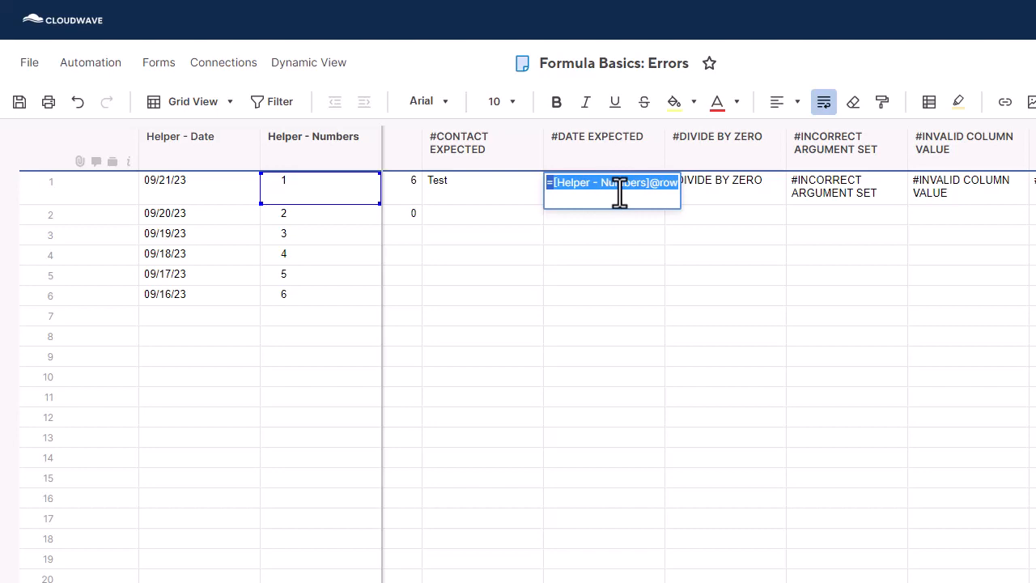
type("=today()")
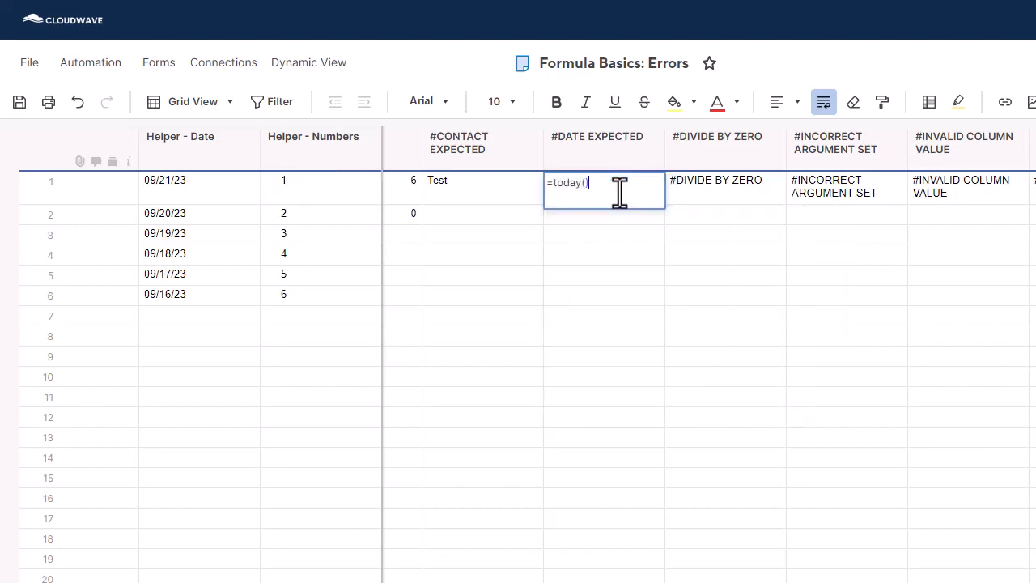
key("Return")
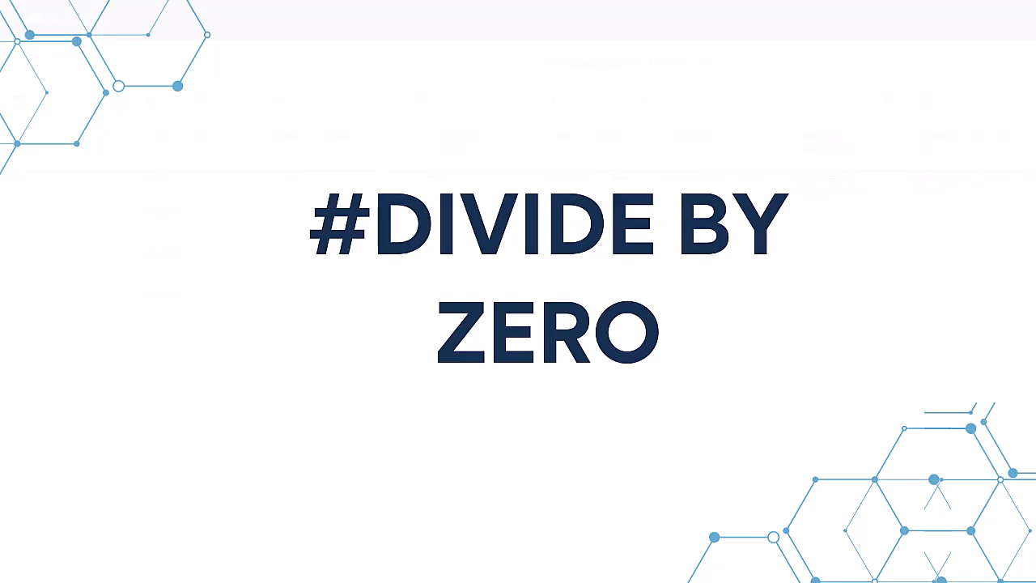
double_click(734, 188)
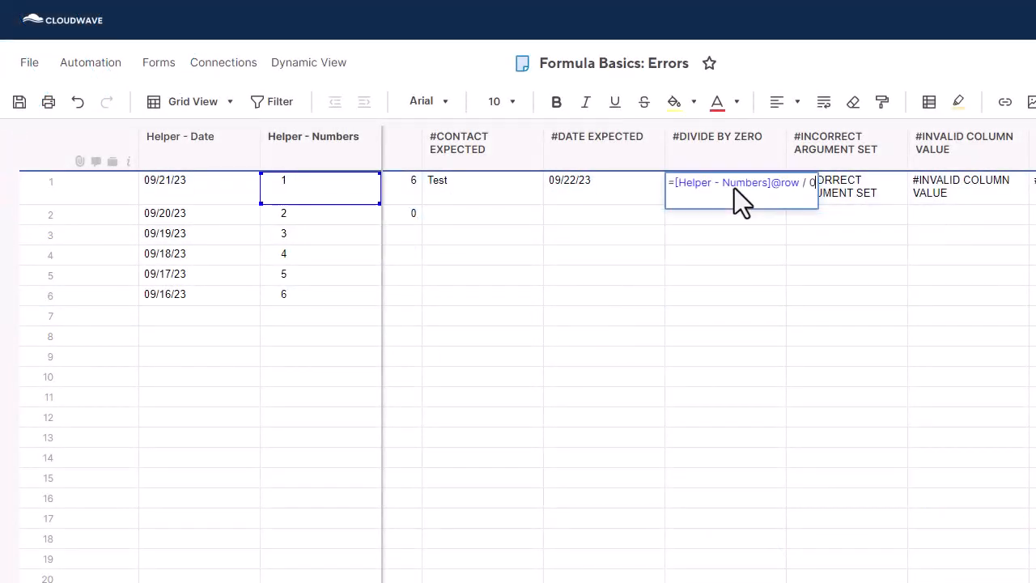
key("BackSpace")
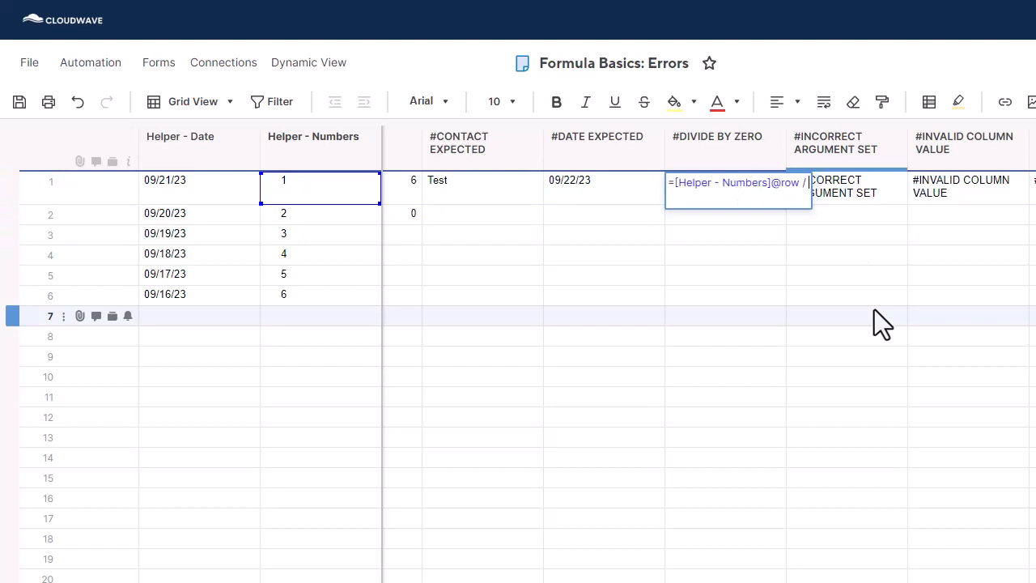
type("0.5")
key("Return")
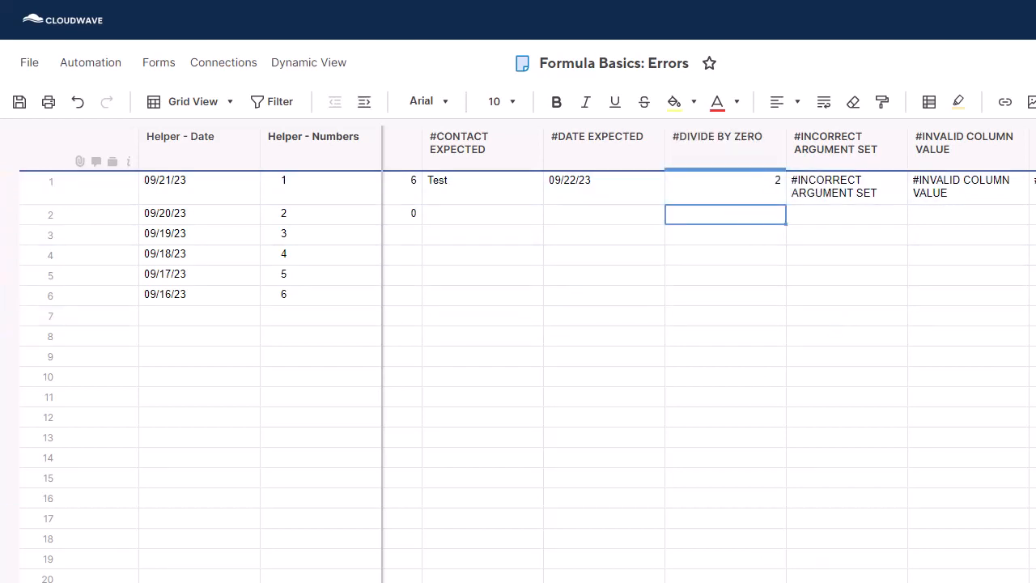
- Fill the empty SUM in row 1 of the #INCORRECT ARGUMENT SET column with the range [Helper - Numbers]1:[Helper - Numbers]6
scroll(709, 352, "right", 2)
scroll(709, 356, "right", 5)
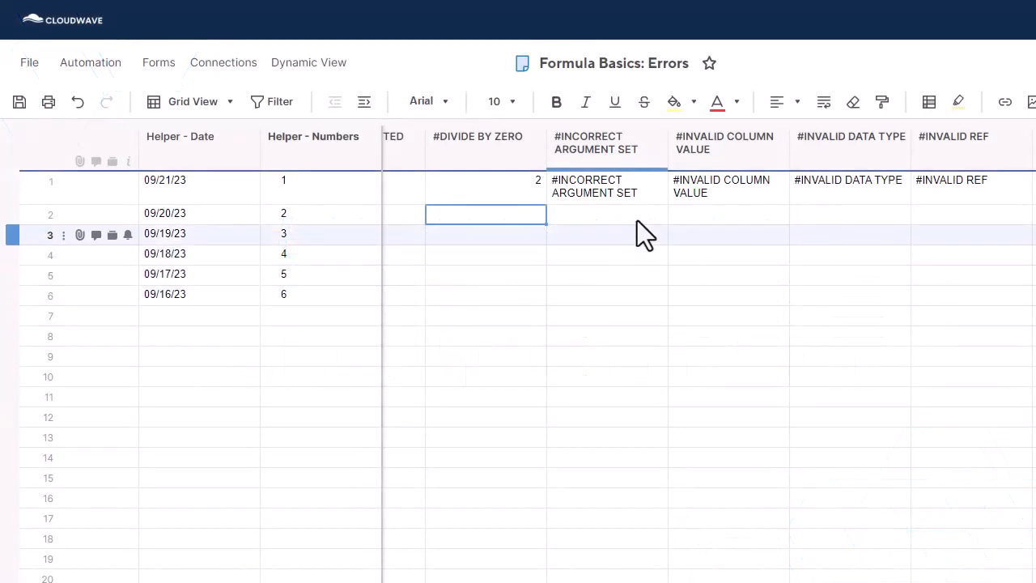
left_click(630, 184)
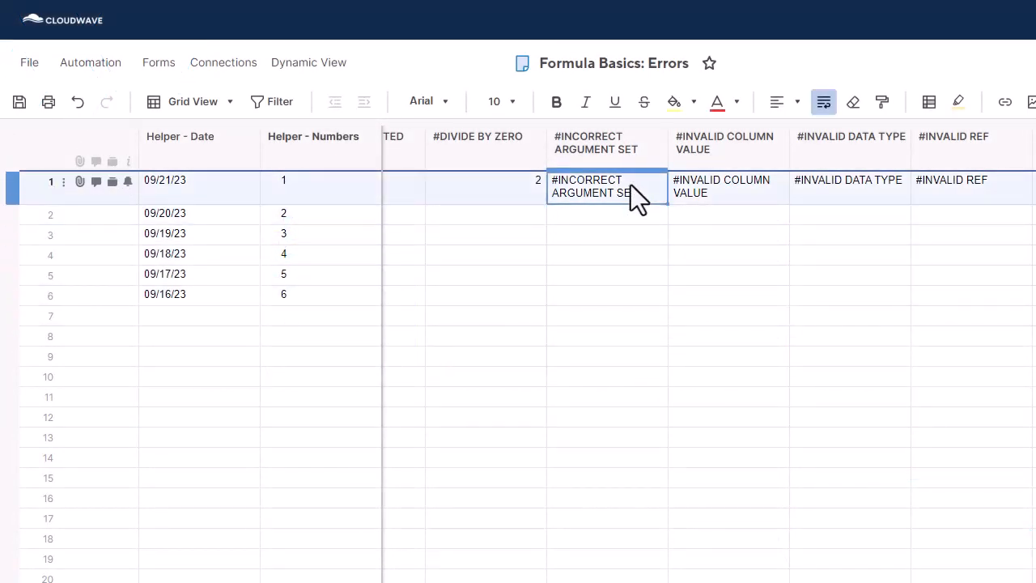
left_click(631, 184)
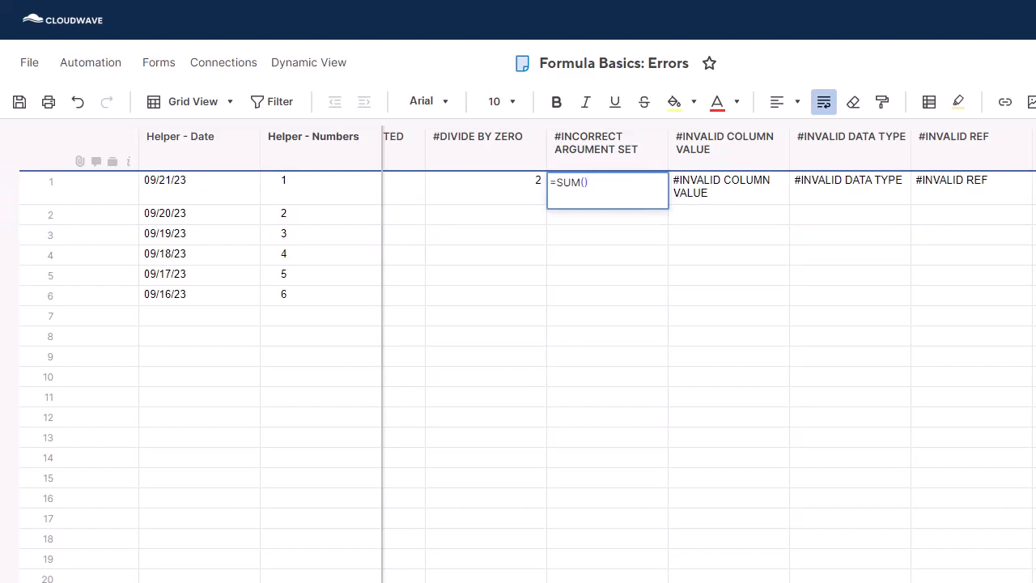
left_click(585, 182)
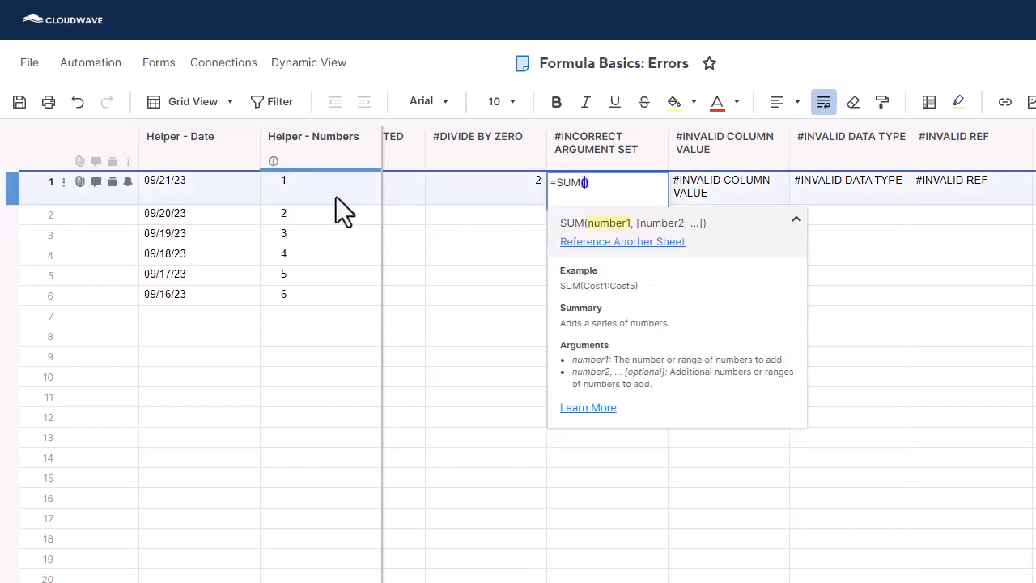
left_click_drag(335, 197, 334, 289)
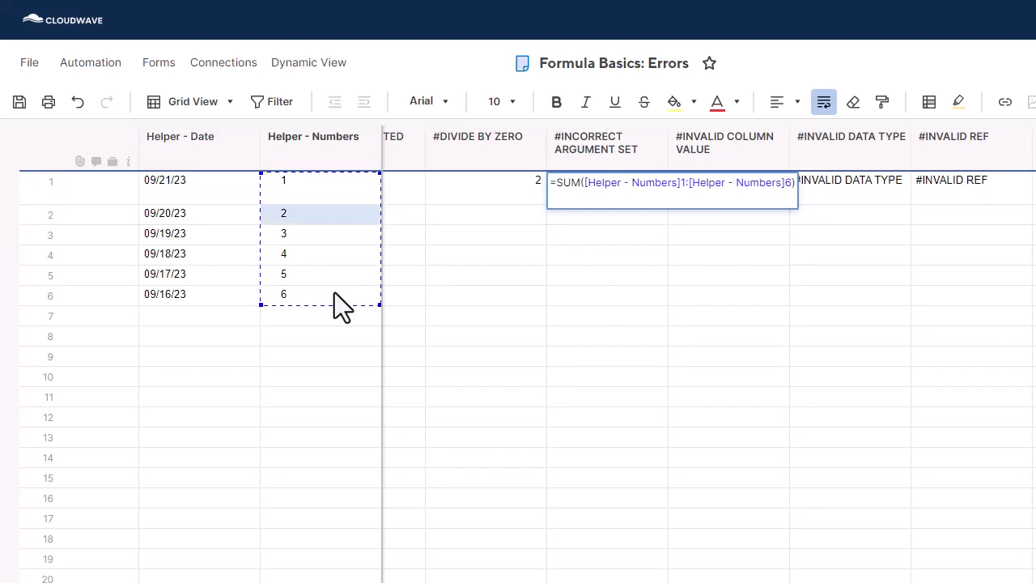
key("Return")
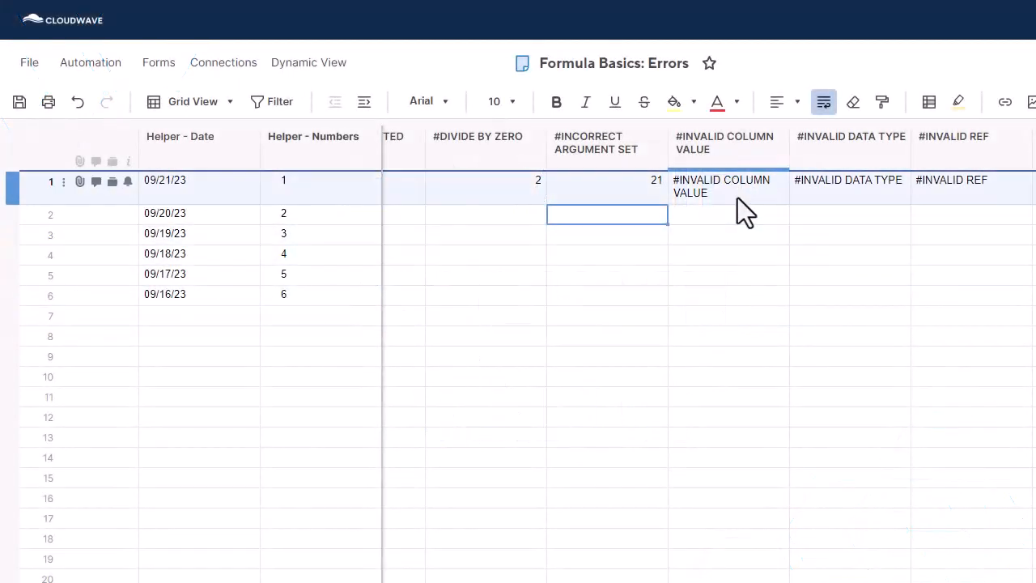
- Check the row 1 MAX formula in the #INVALID COLUMN VALUE column and change the column's type to Date
left_click(737, 197)
double_click(737, 198)
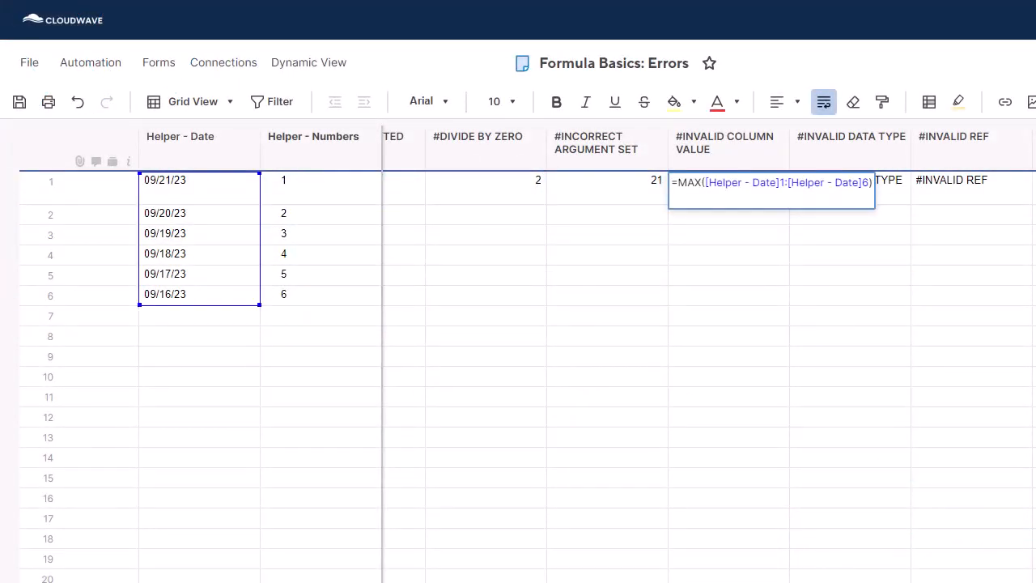
left_click(694, 275)
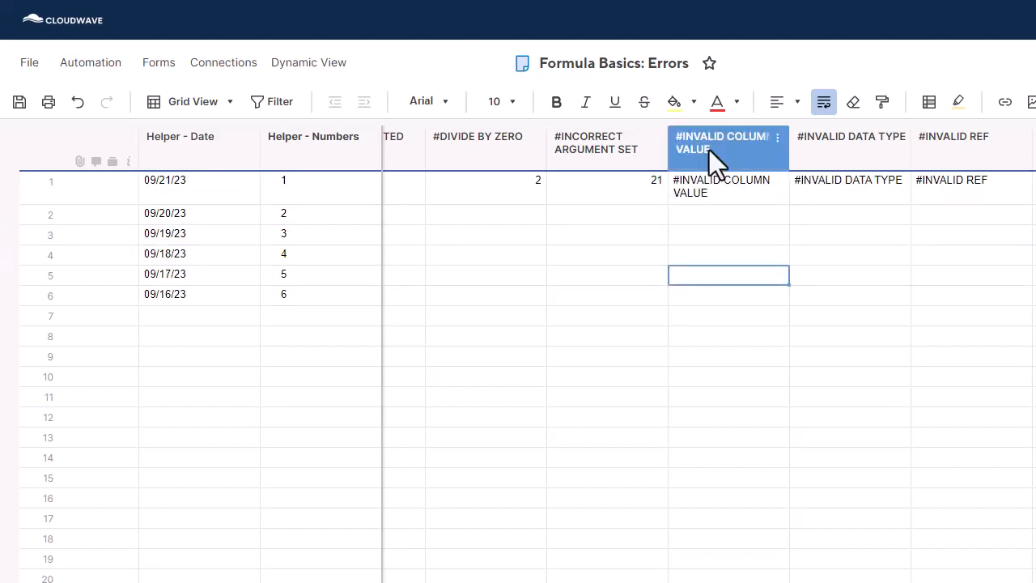
left_click(709, 150)
right_click(709, 150)
left_click(755, 258)
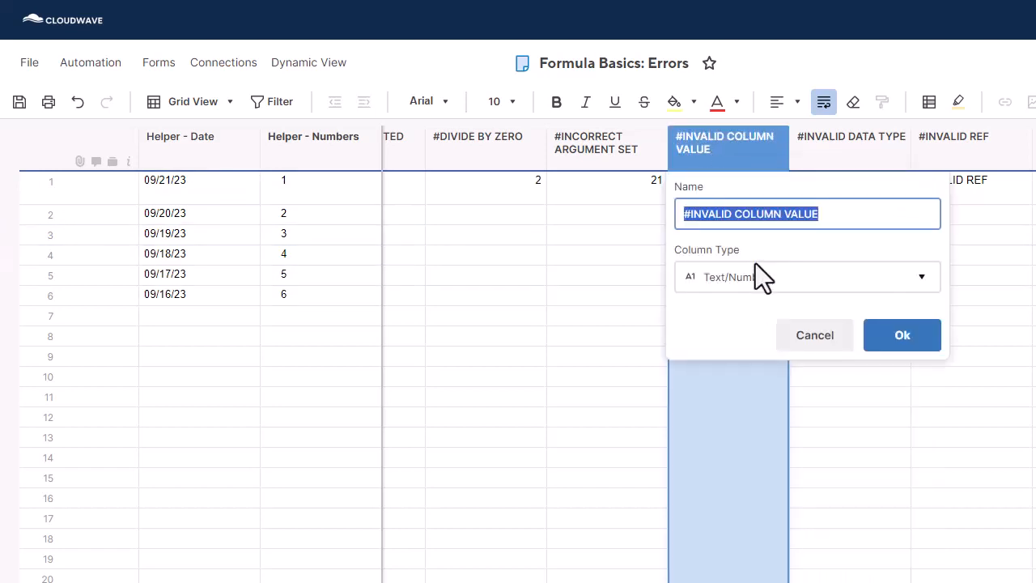
left_click(755, 277)
left_click(755, 280)
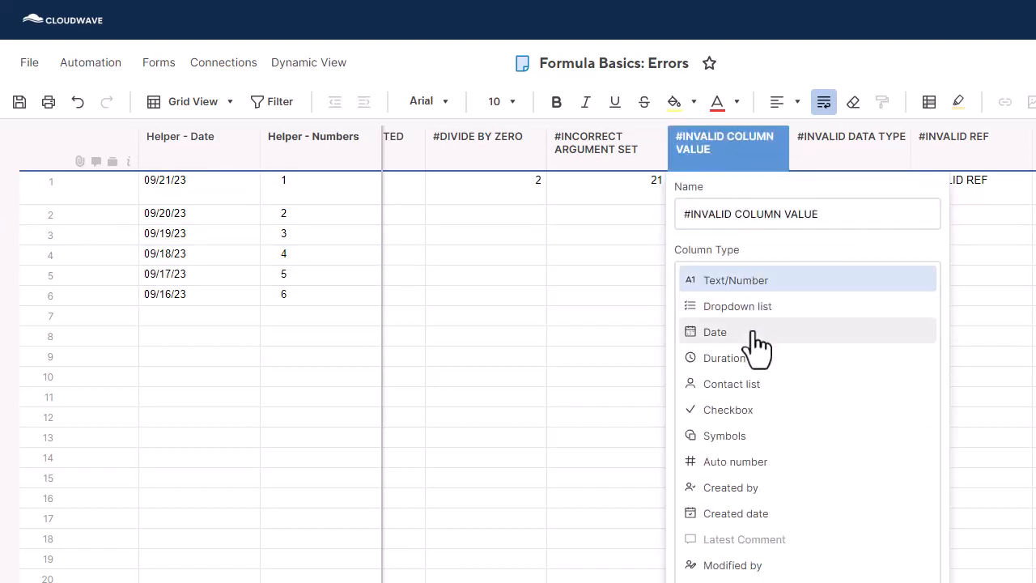
left_click(751, 331)
left_click(898, 356)
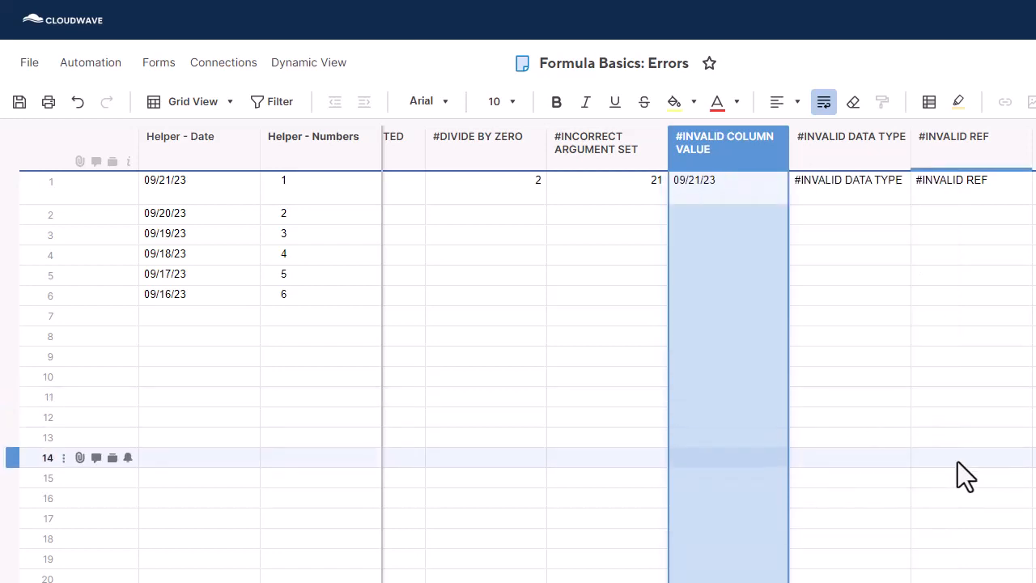
left_click(860, 339)
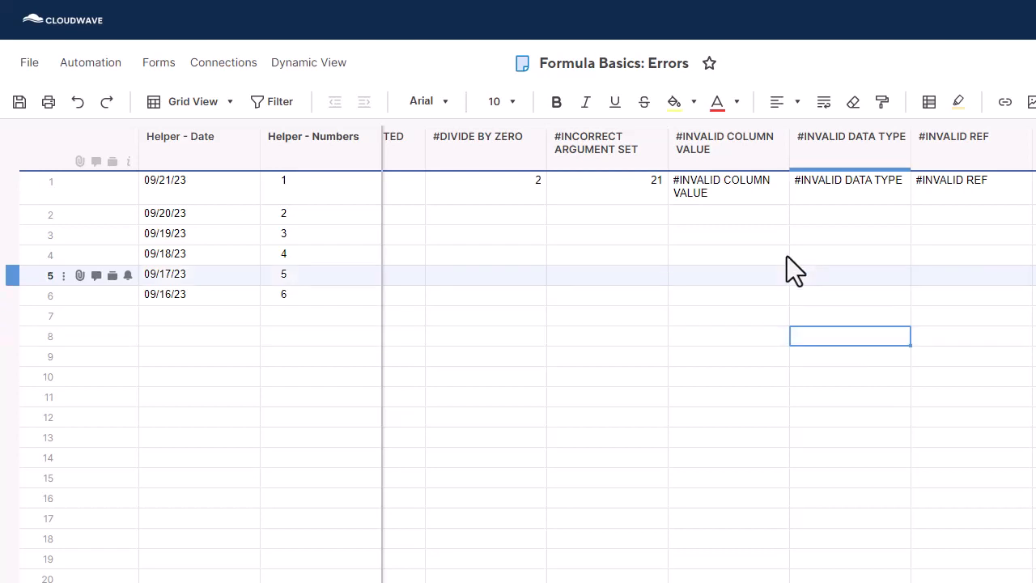
- Replace the date range in the row 1 #INVALID COLUMN VALUE MAX formula with rows 1 to 6 of Helper - Numbers
double_click(731, 182)
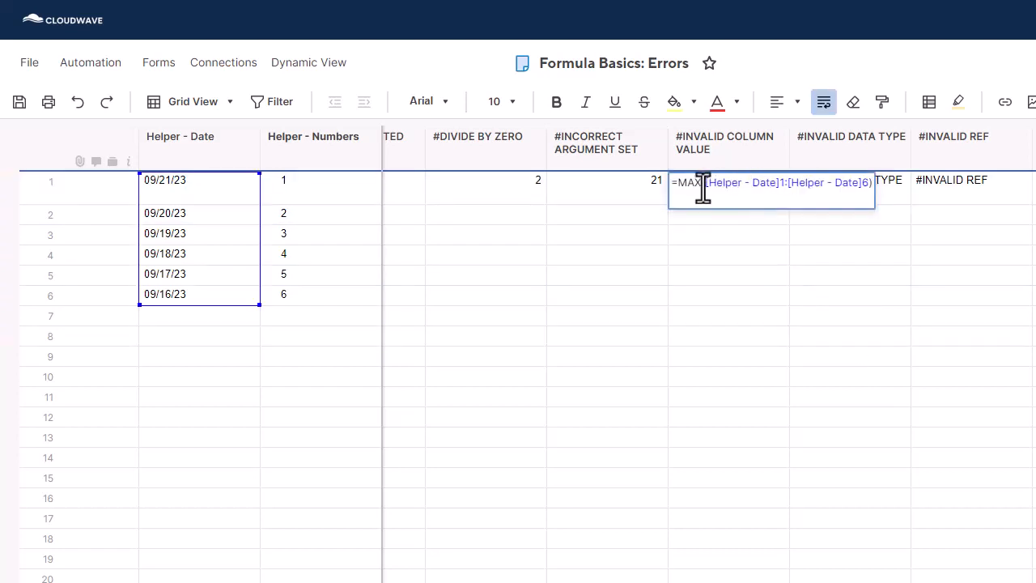
left_click(705, 182)
left_click_drag(720, 184, 866, 188)
key("BackSpace")
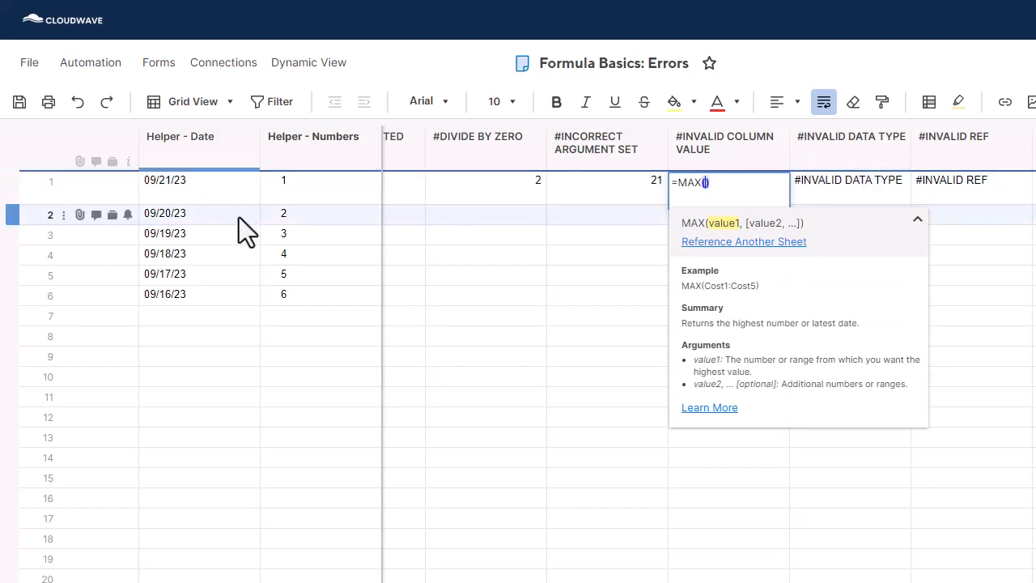
left_click_drag(291, 186, 299, 290)
key("Return")
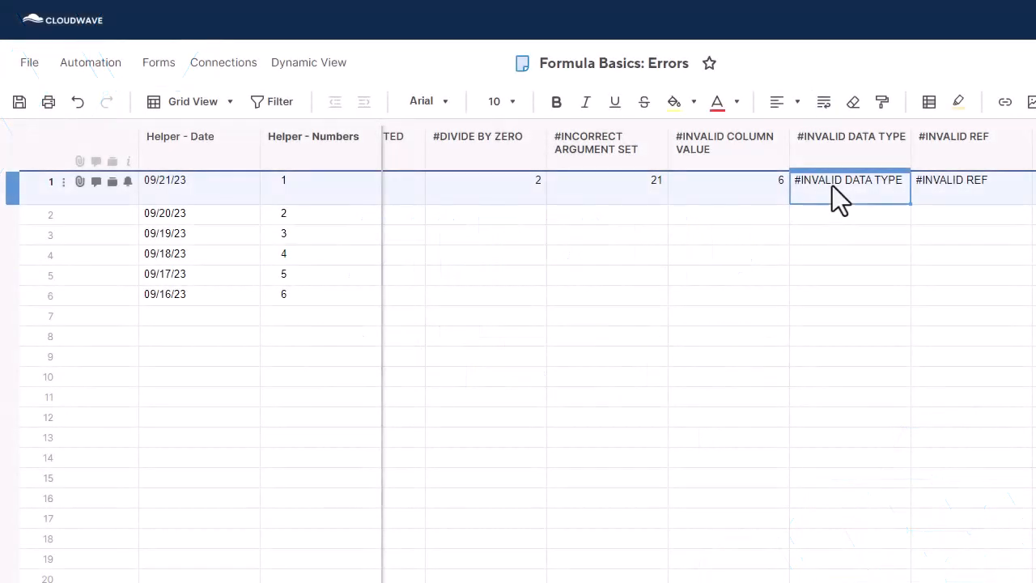
double_click(832, 185)
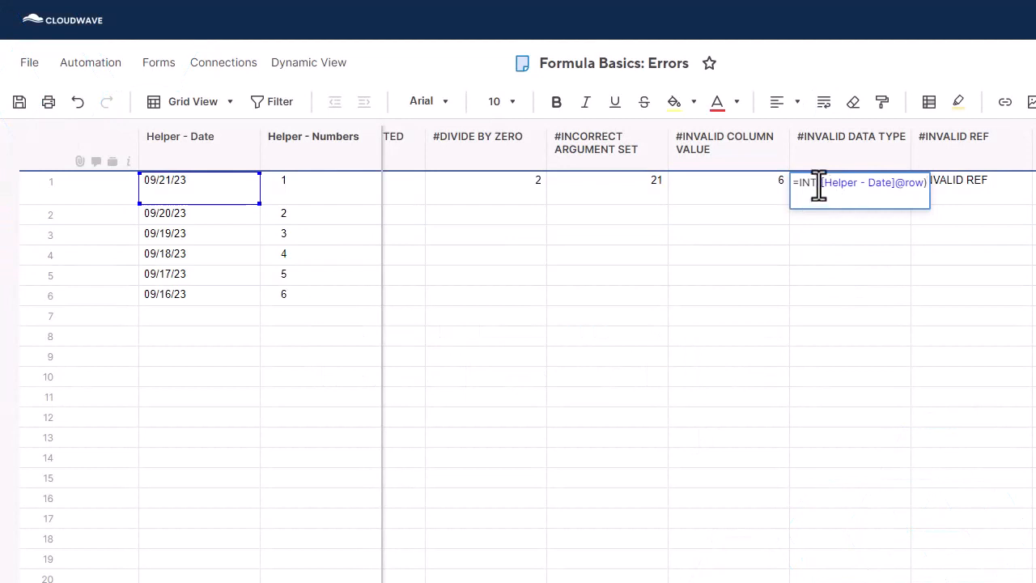
left_click_drag(821, 184, 924, 185)
key("BackSpace")
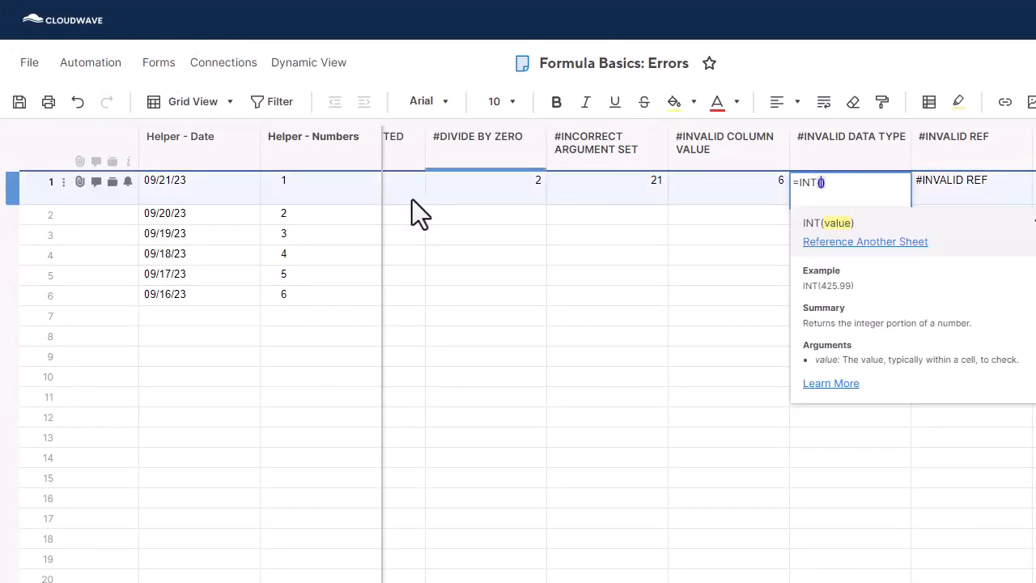
left_click(303, 191)
key("Return")
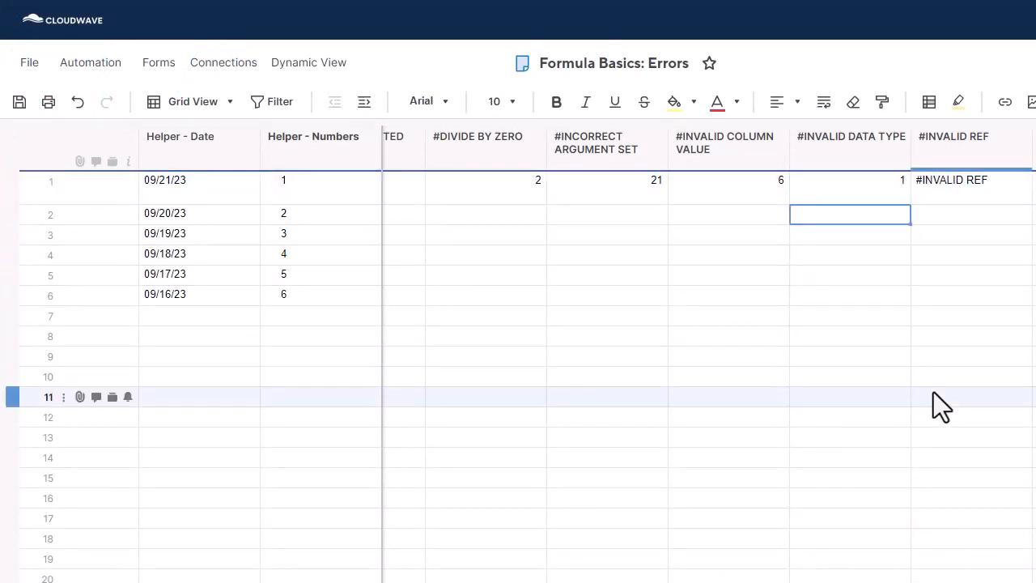
- Set the argument of the row 1 #INVALID DATA TYPE formula to 100, giving =INT(100)
double_click(886, 190)
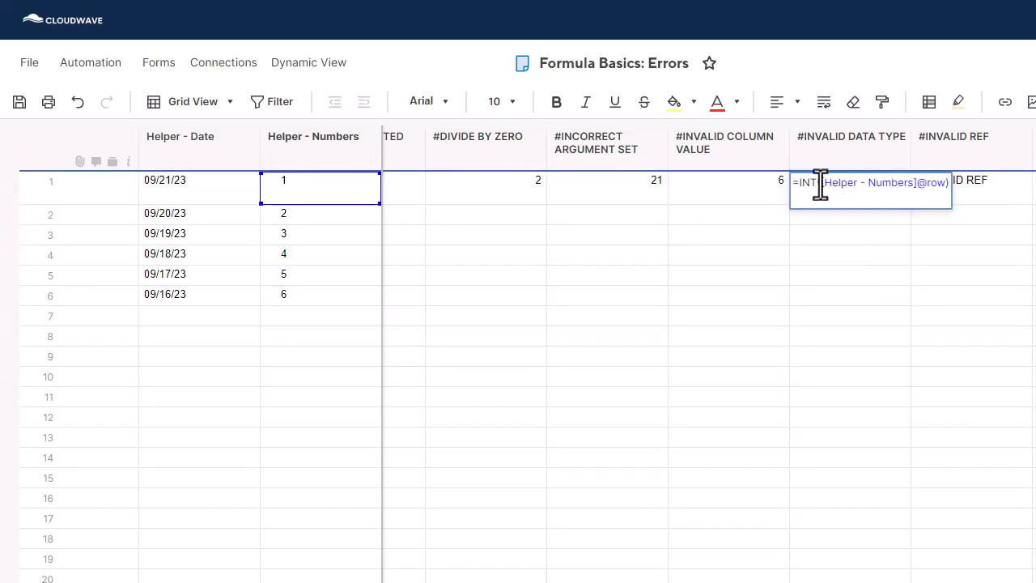
left_click_drag(819, 183, 944, 192)
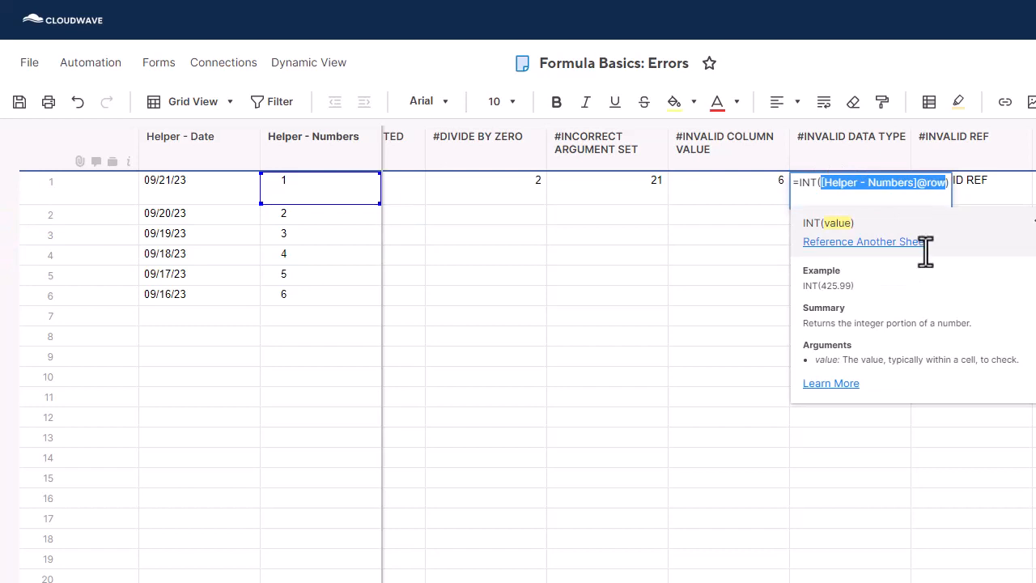
type("100")
key("Return")
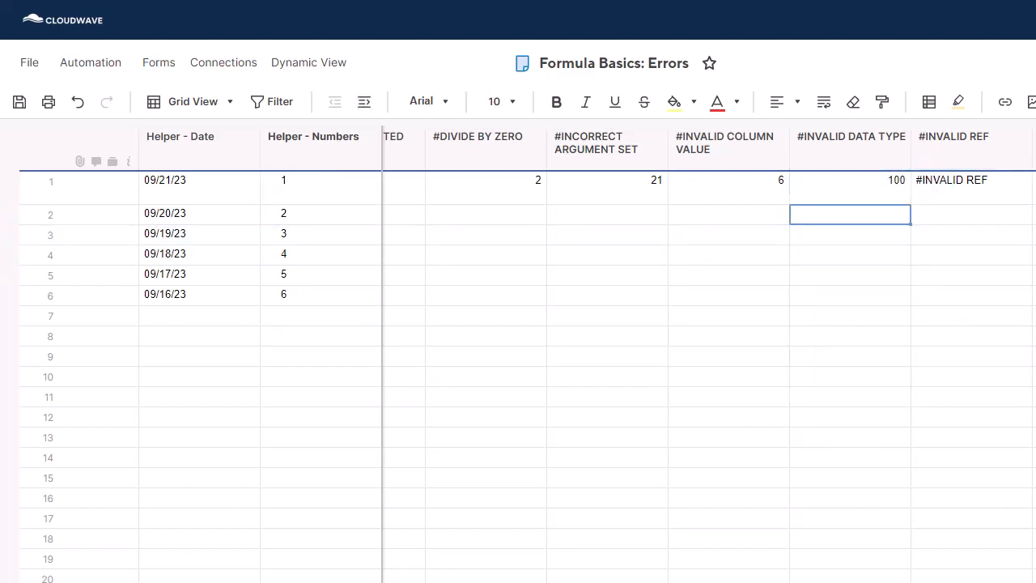
- Check the sheet's existing cross-sheet references in the Sheet Reference Manager from the row 1 #INVALID REF cell
scroll(709, 356, "right", 5)
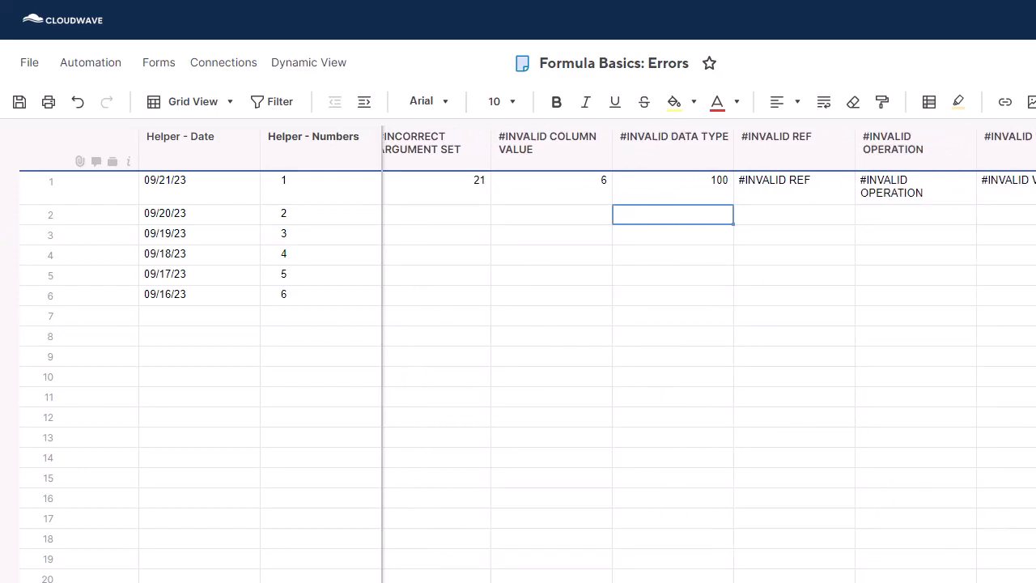
scroll(709, 356, "right", 4)
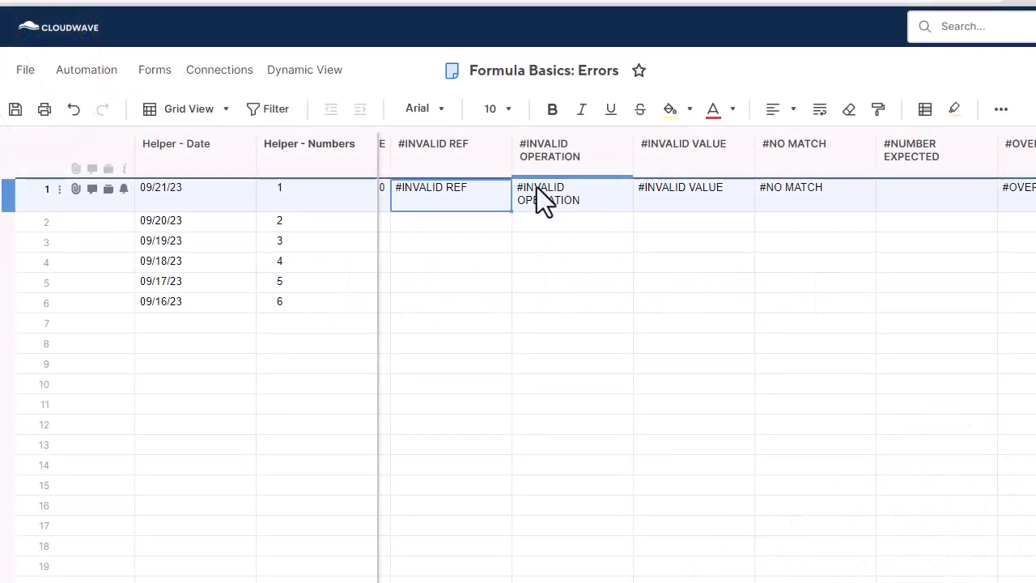
right_click(483, 192)
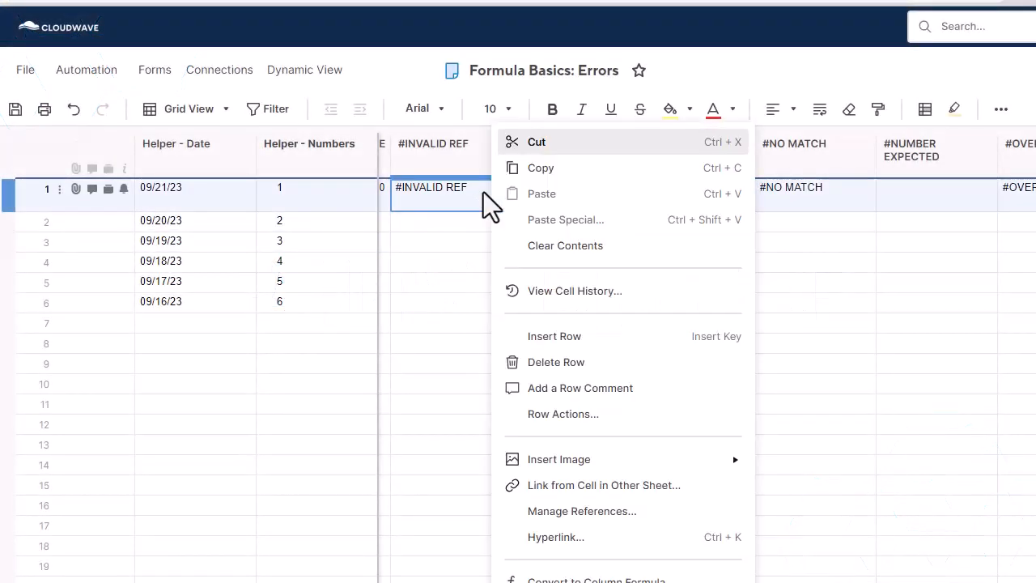
left_click(584, 509)
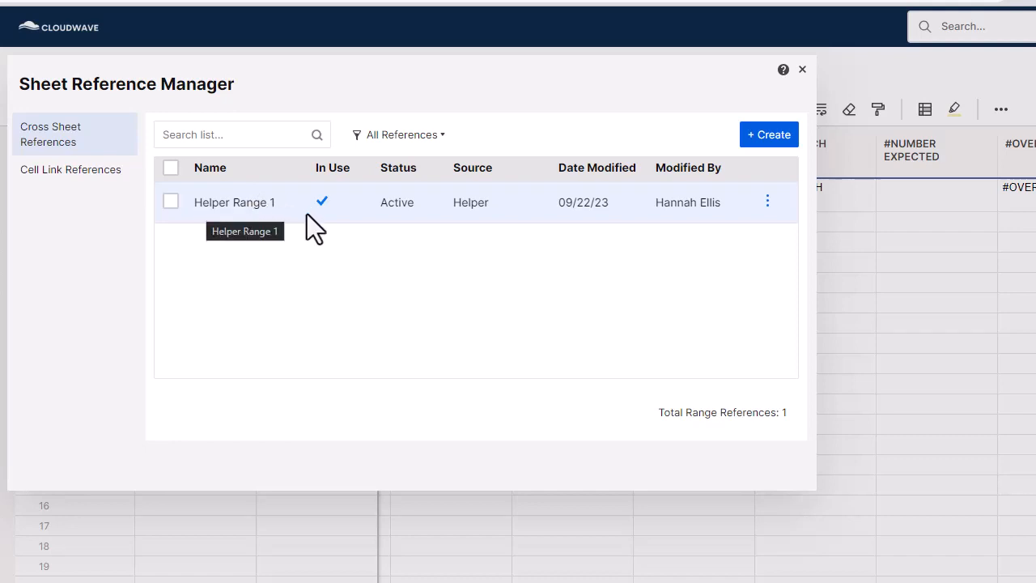
left_click(851, 302)
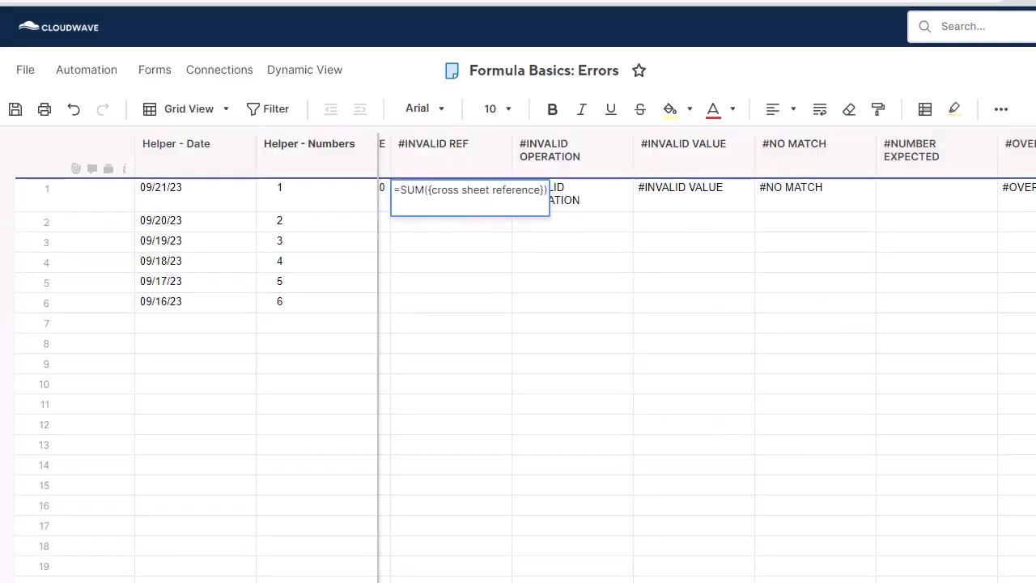
- Replace the placeholder reference in the row 1 #INVALID REF formula with Helper Range 1, giving =SUM({Helper Range 1})
left_click_drag(540, 189, 431, 189)
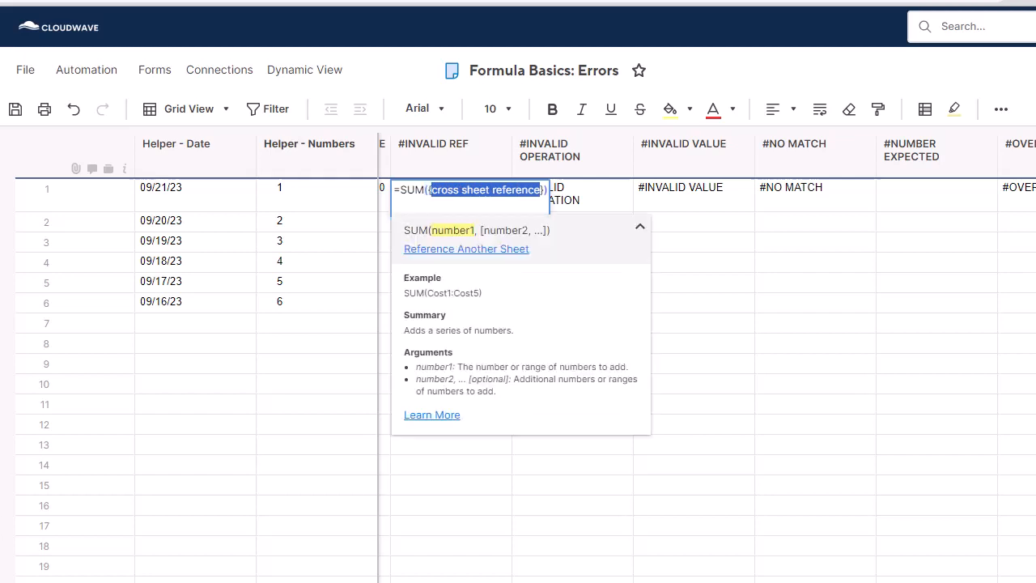
type("Helper R")
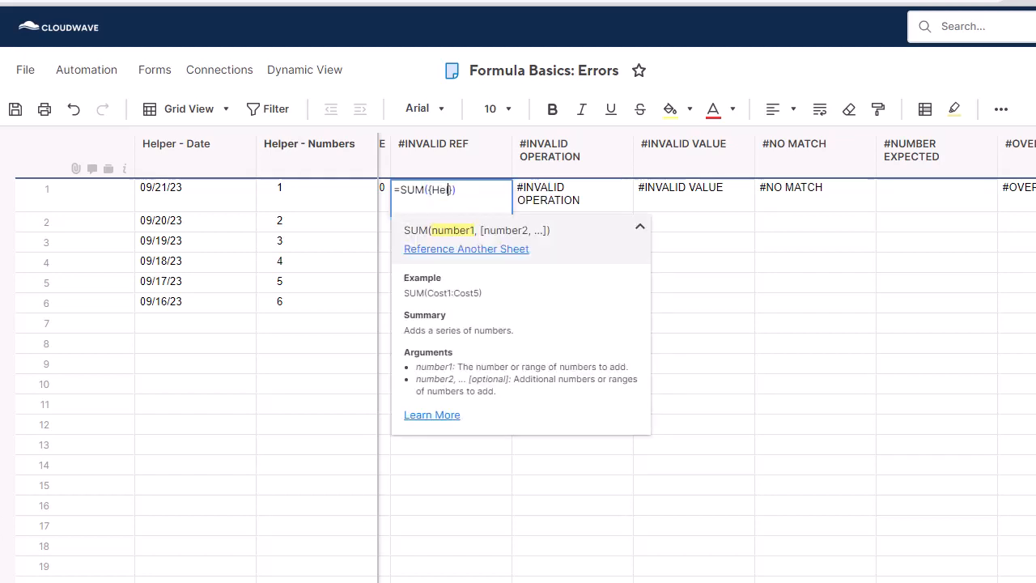
type("ange 1")
key("Return")
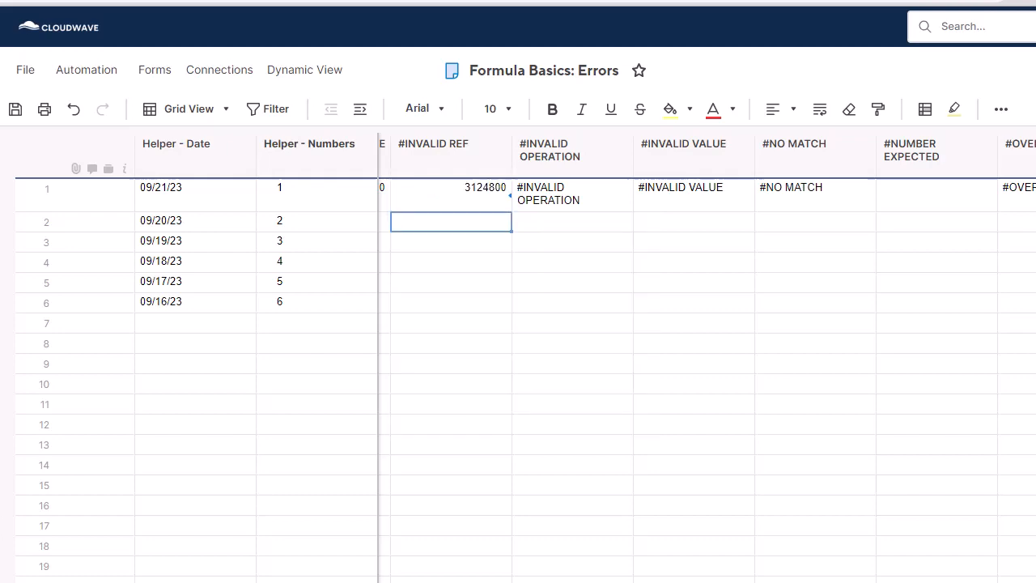